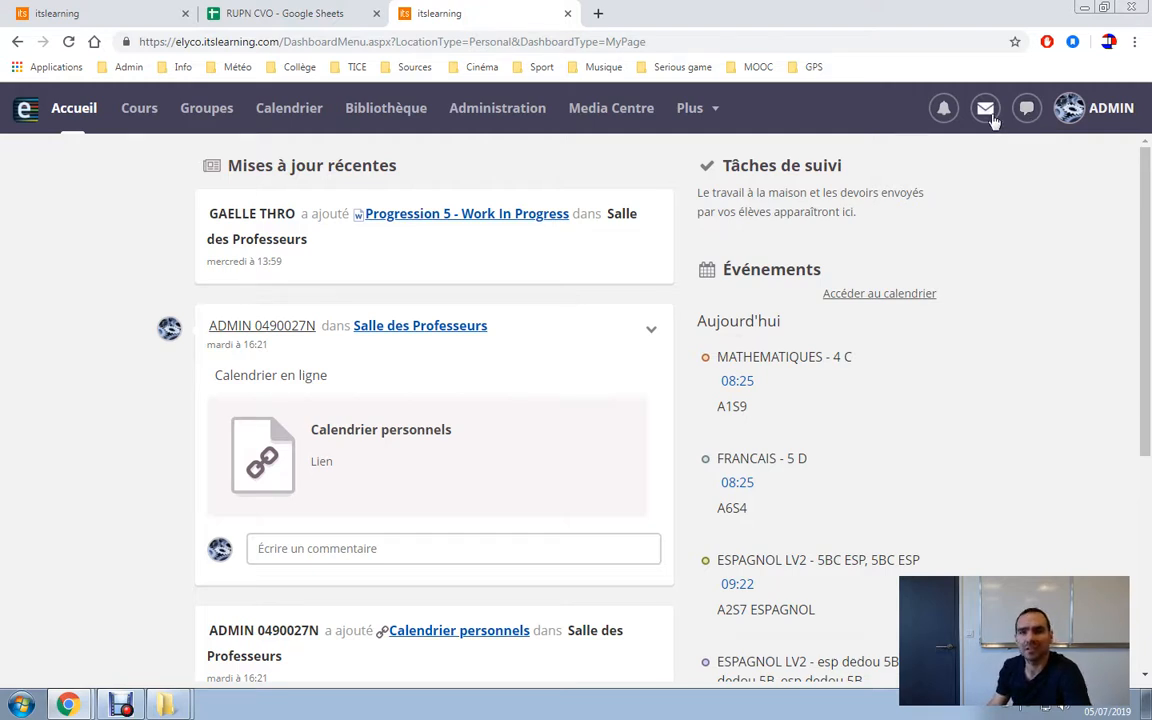
Open the internal messages inbox and start a blank new message.
click(993, 120)
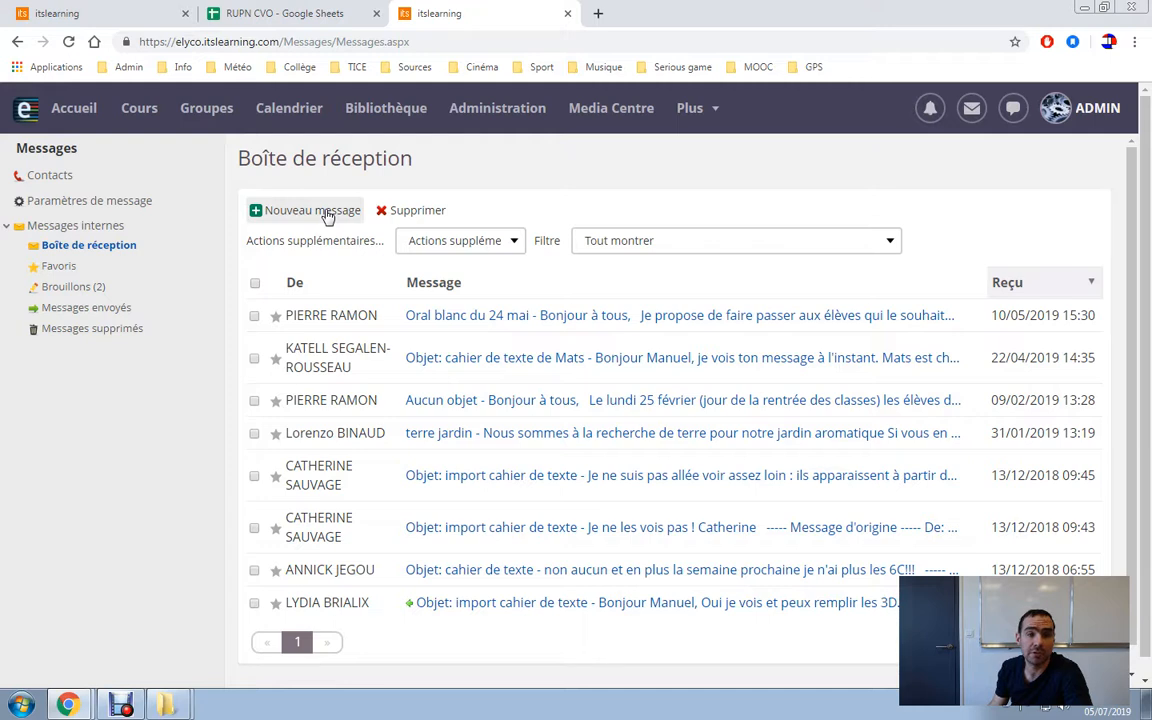
click(327, 216)
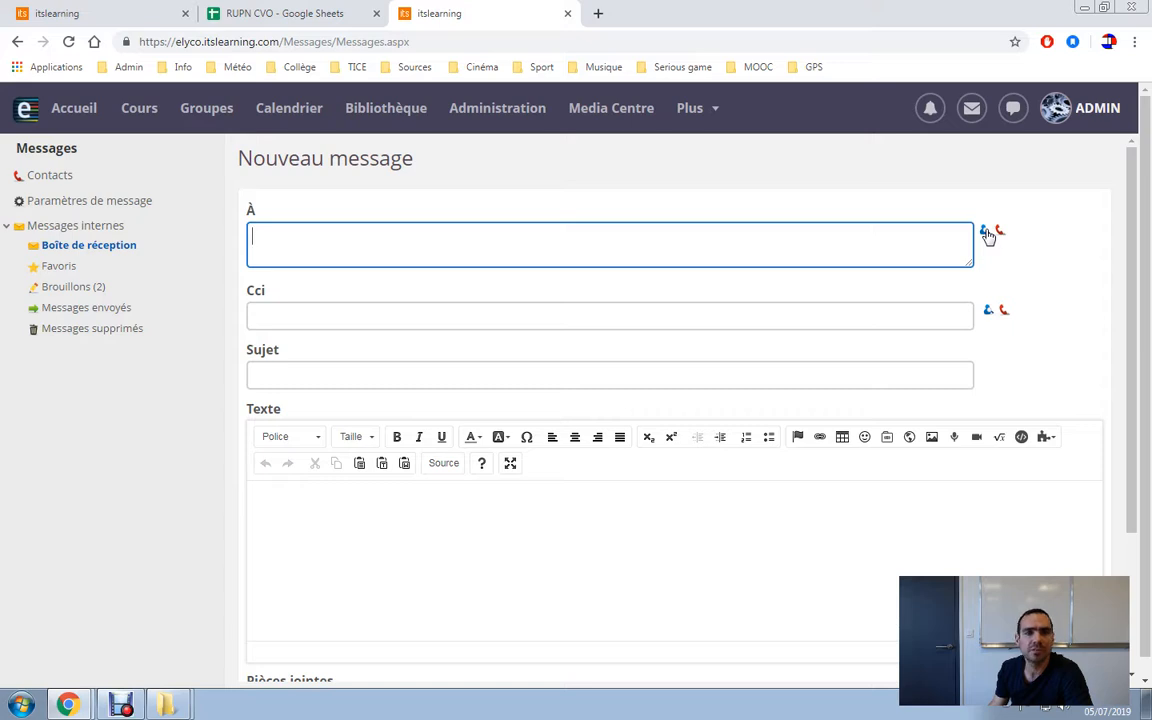
Search users by the recipient's surname and first name, then tick the first of two matches.
click(985, 232)
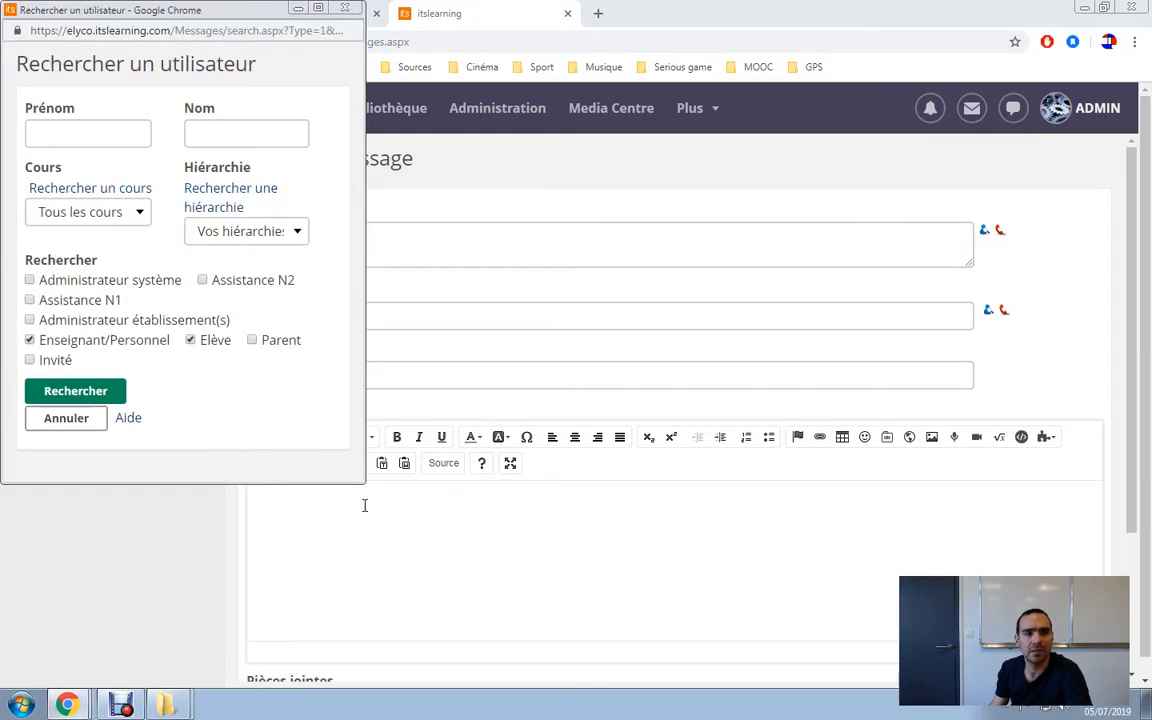
drag(363, 482, 634, 561)
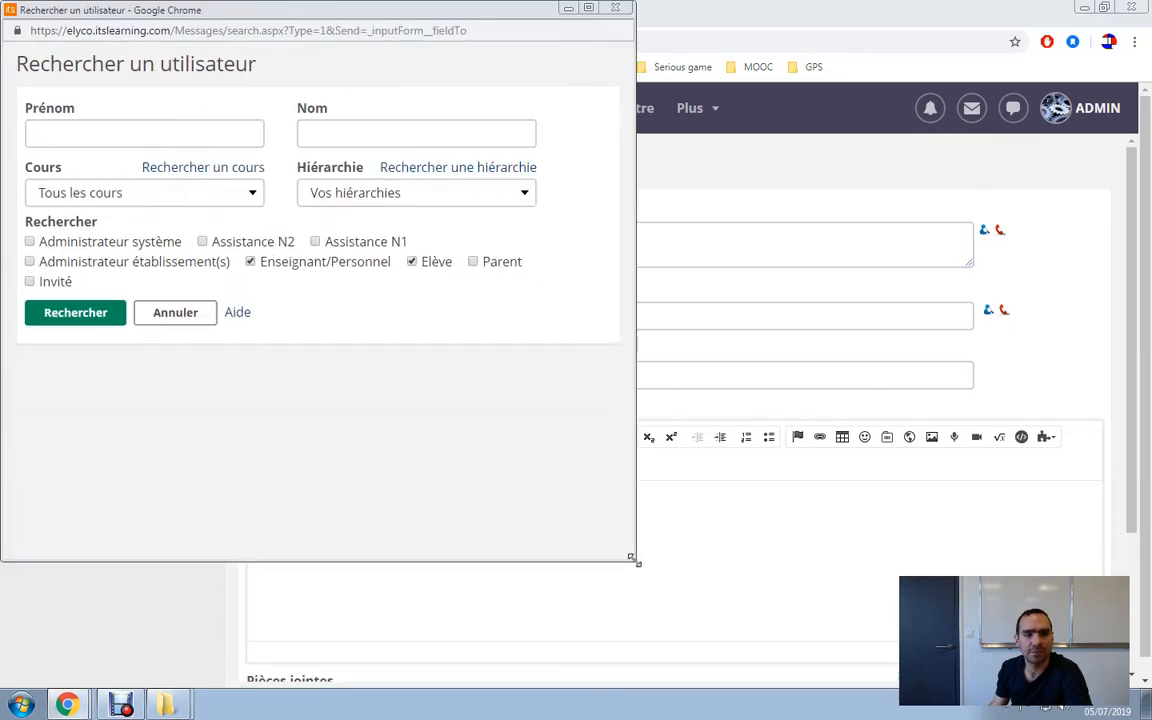
click(337, 133)
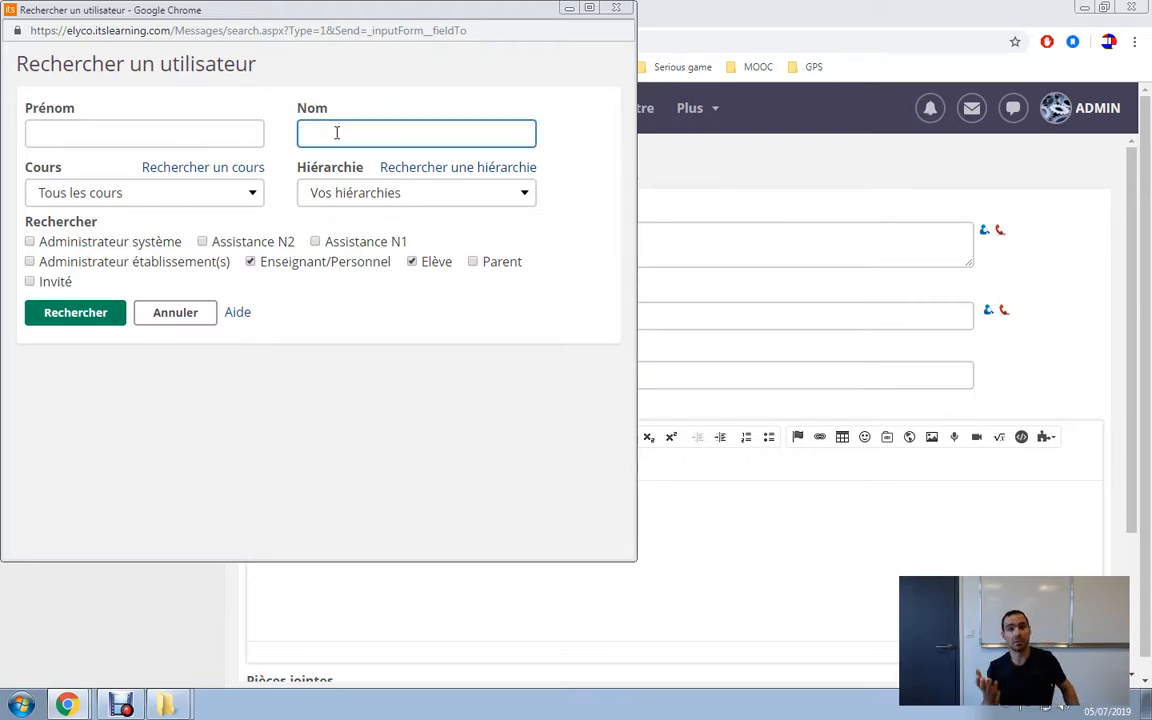
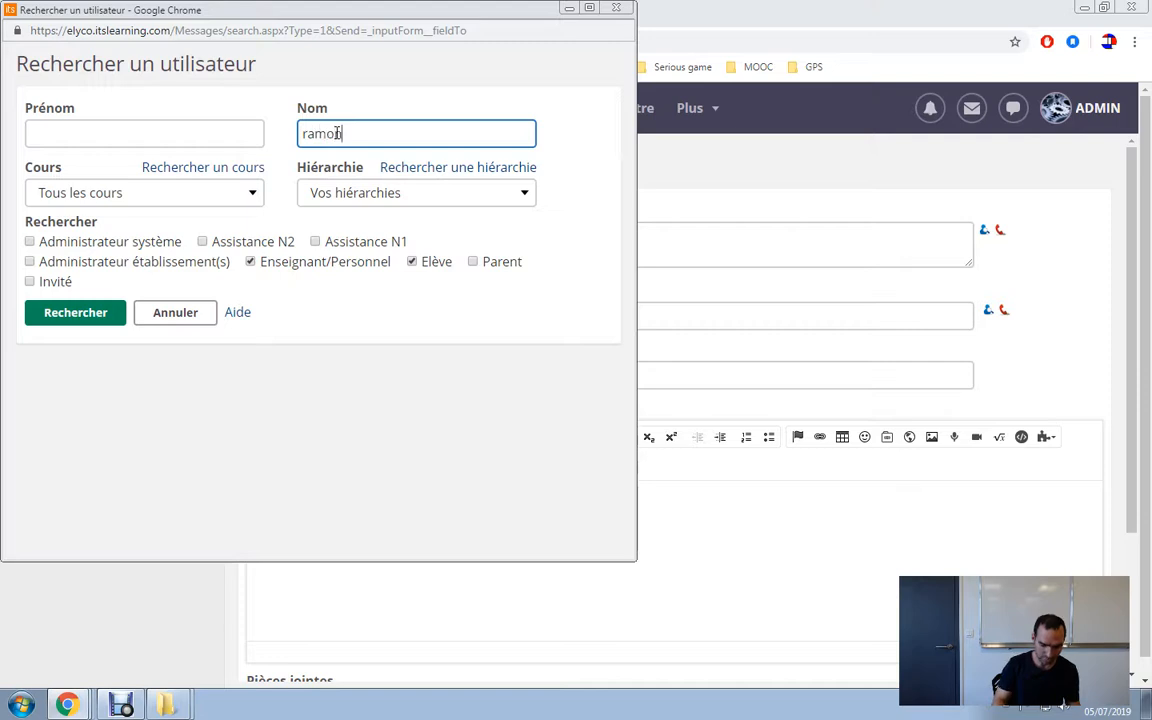
key(Tab)
click(221, 138)
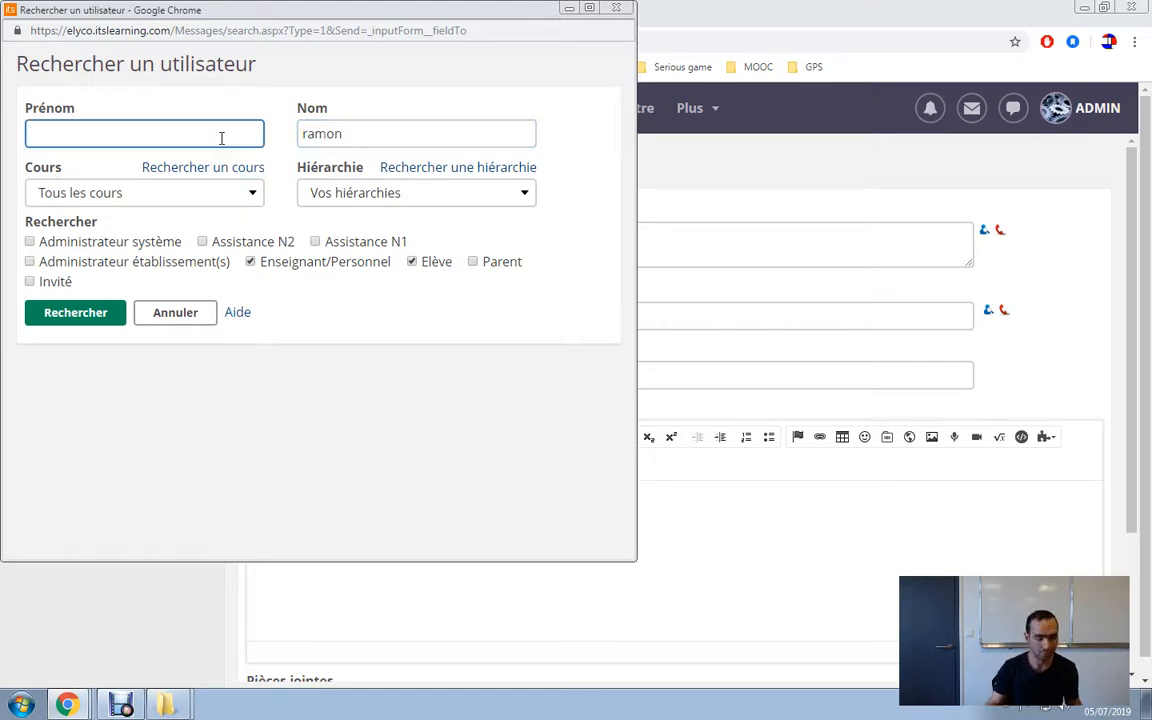
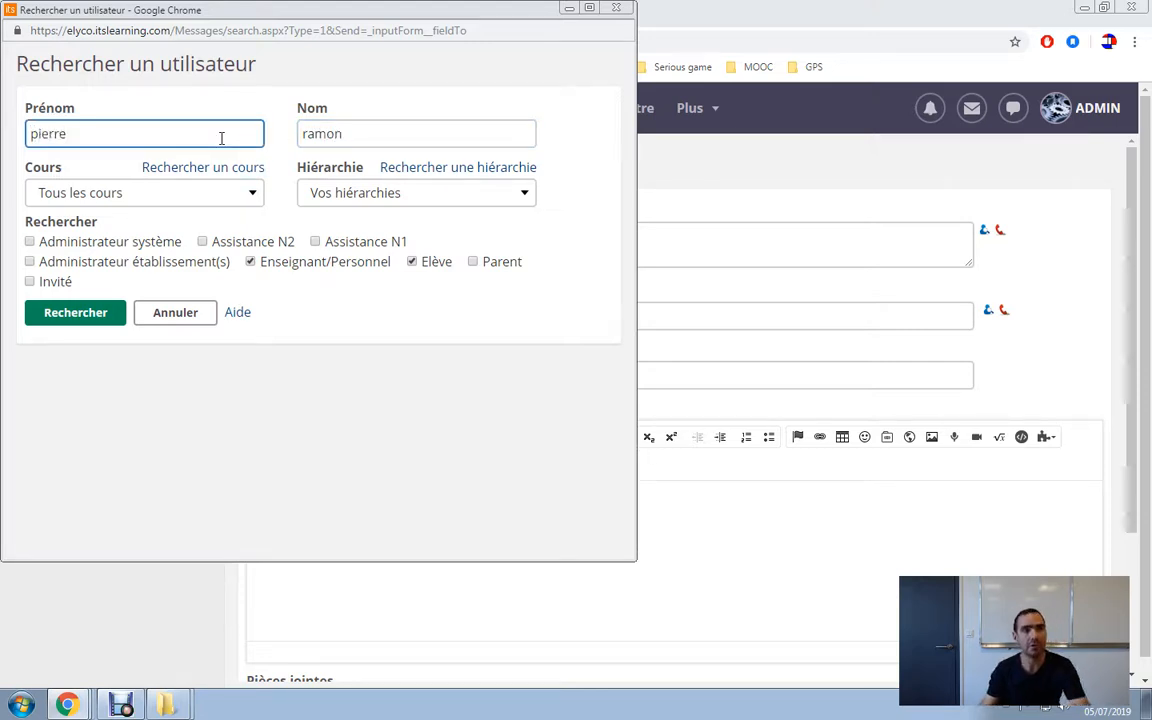
click(97, 316)
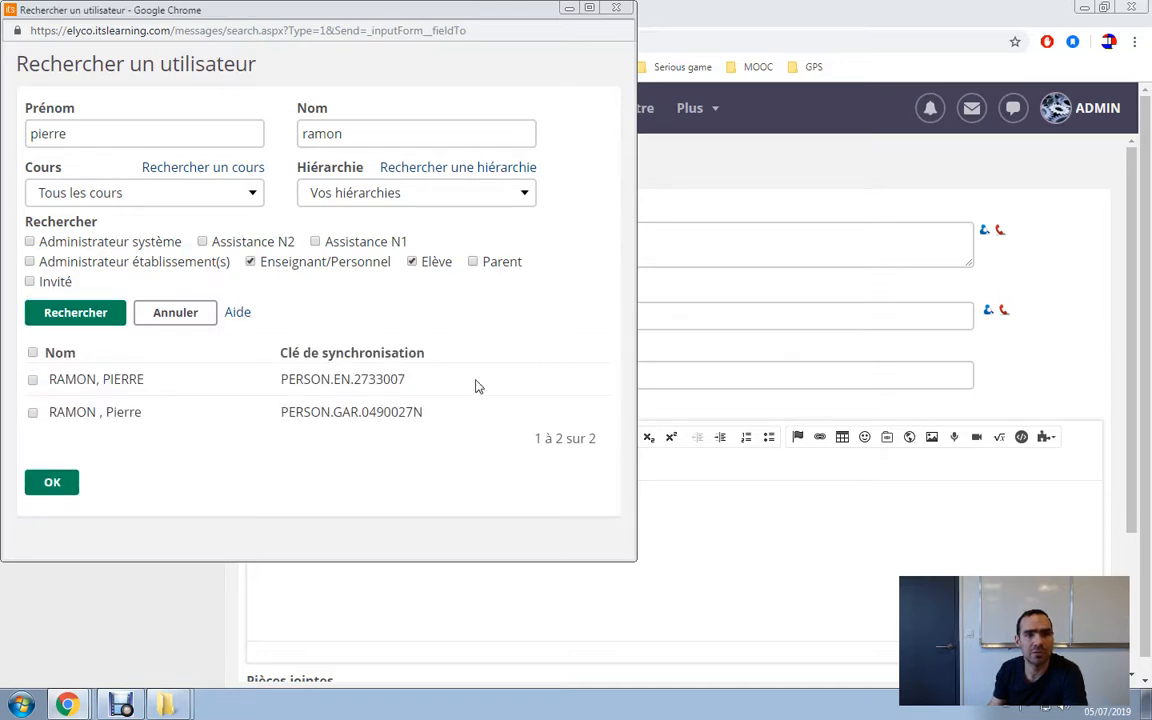
click(32, 379)
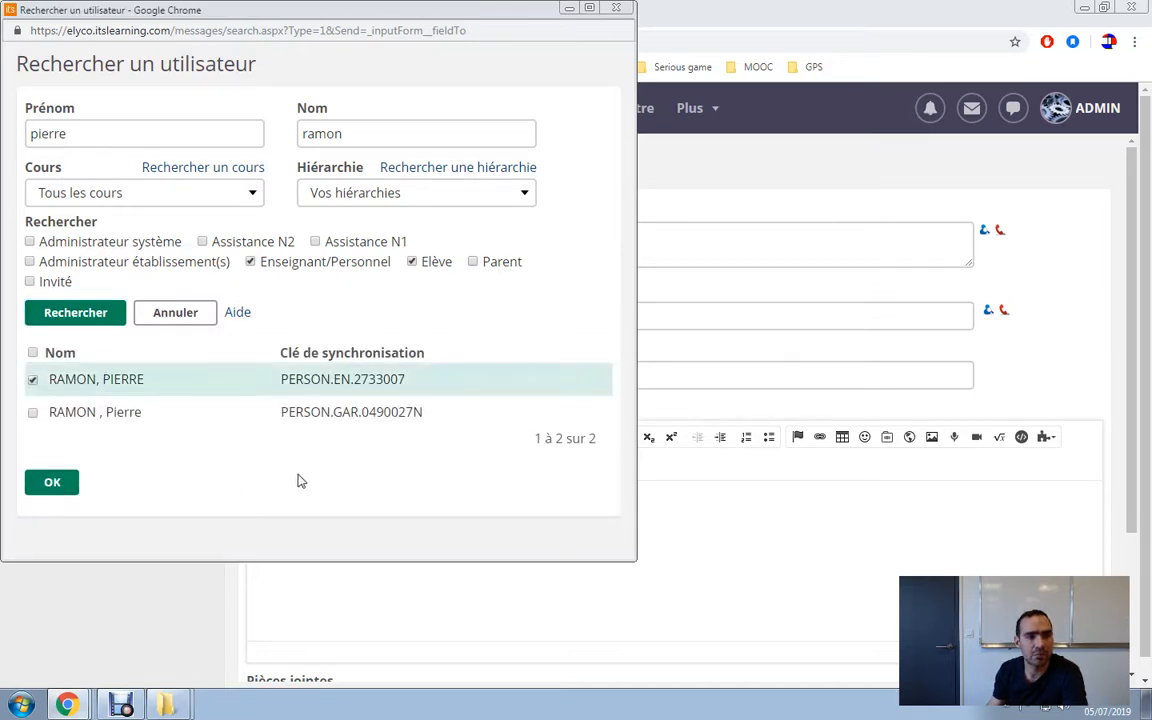
Add the chosen user as recipient, with subject 'ff' and body text 'ffff'.
click(52, 485)
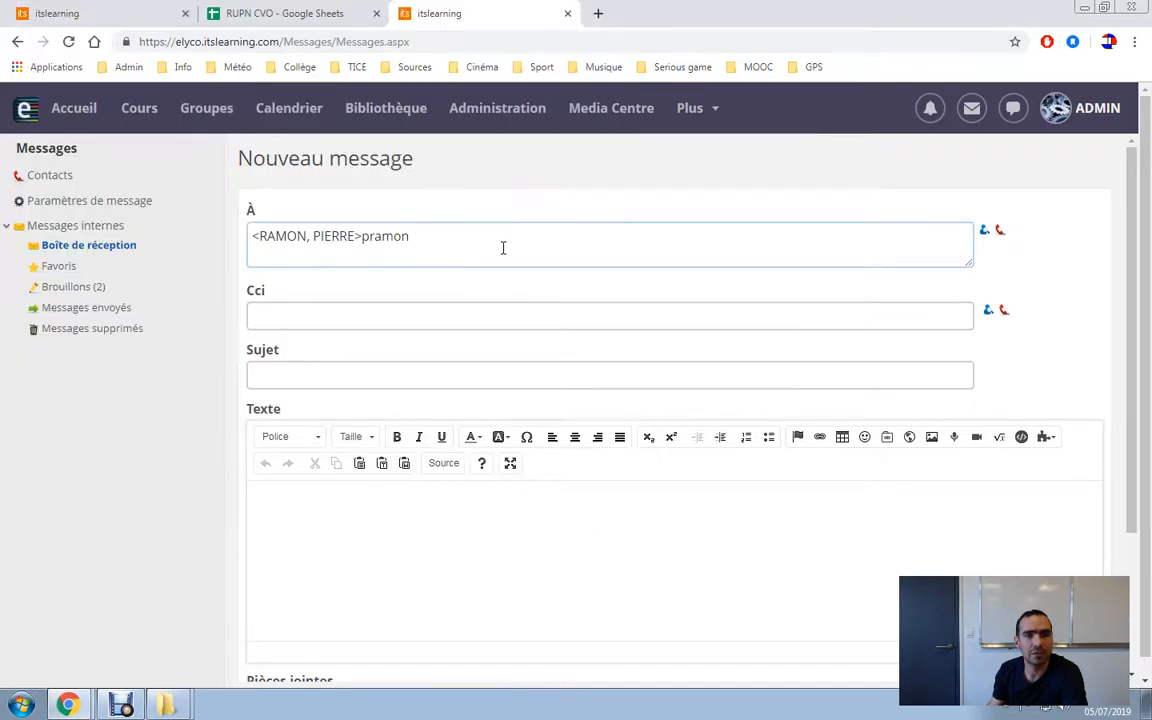
click(595, 376)
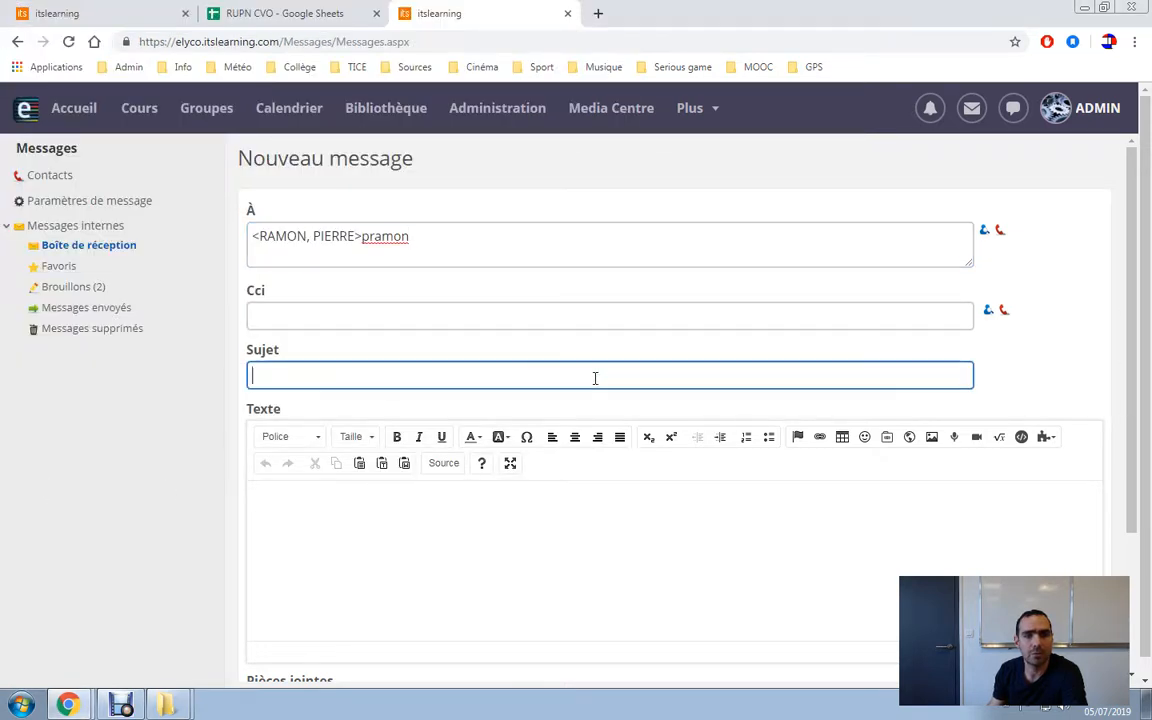
text(ff)
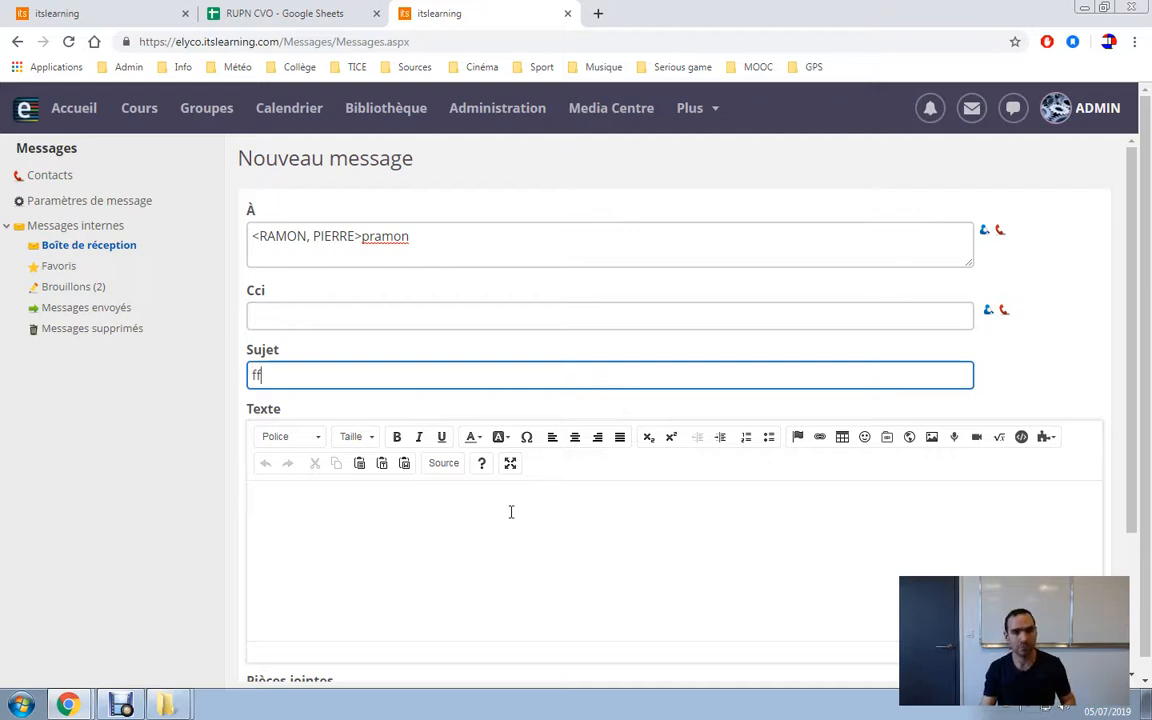
click(511, 512)
text(ffff)
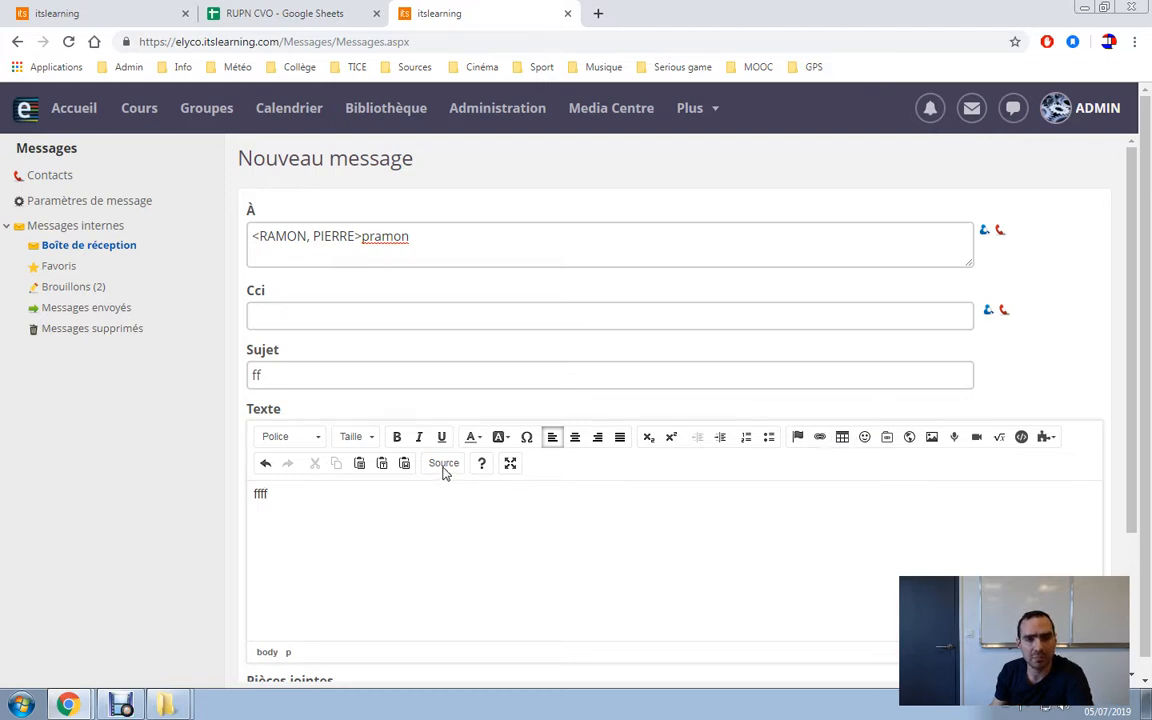
Insert a link to the Espace commun item 'les outils d'e-lyco' after the body text.
click(886, 438)
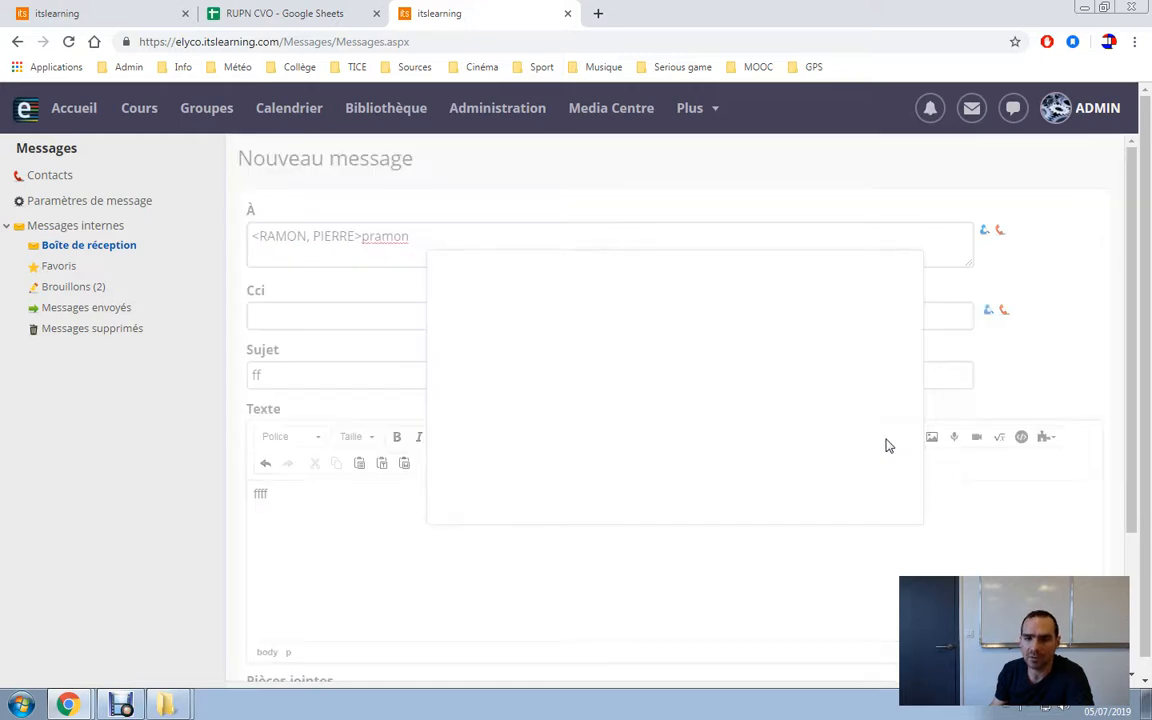
click(847, 350)
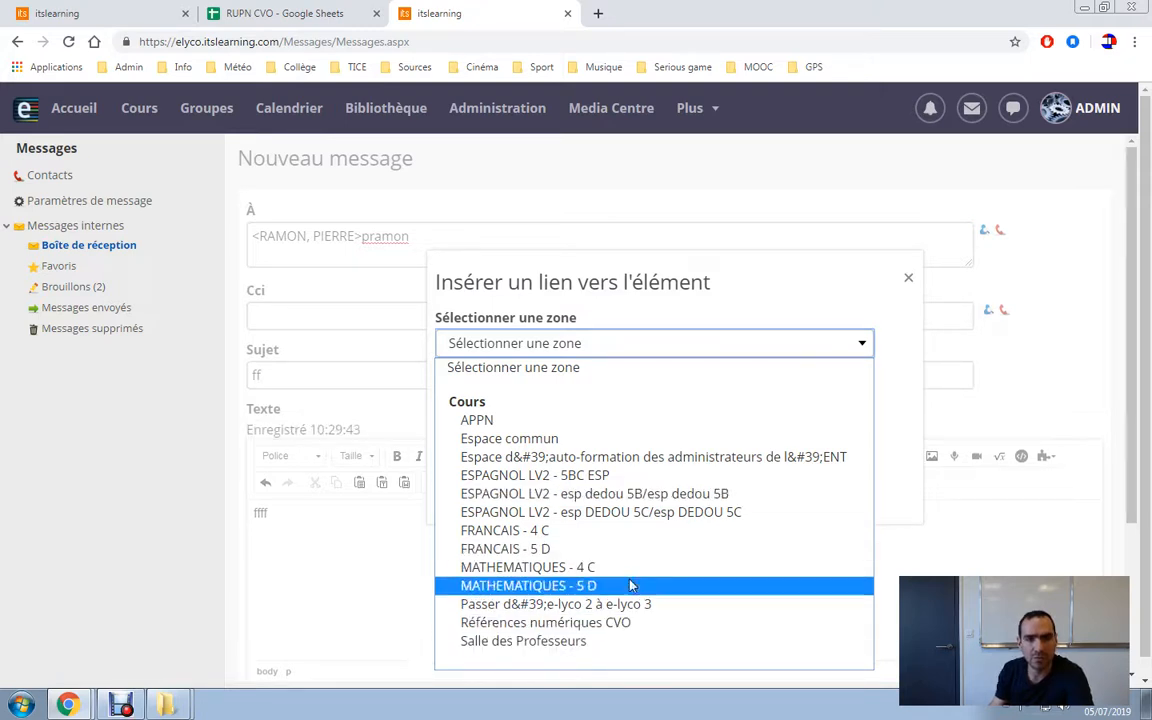
click(613, 444)
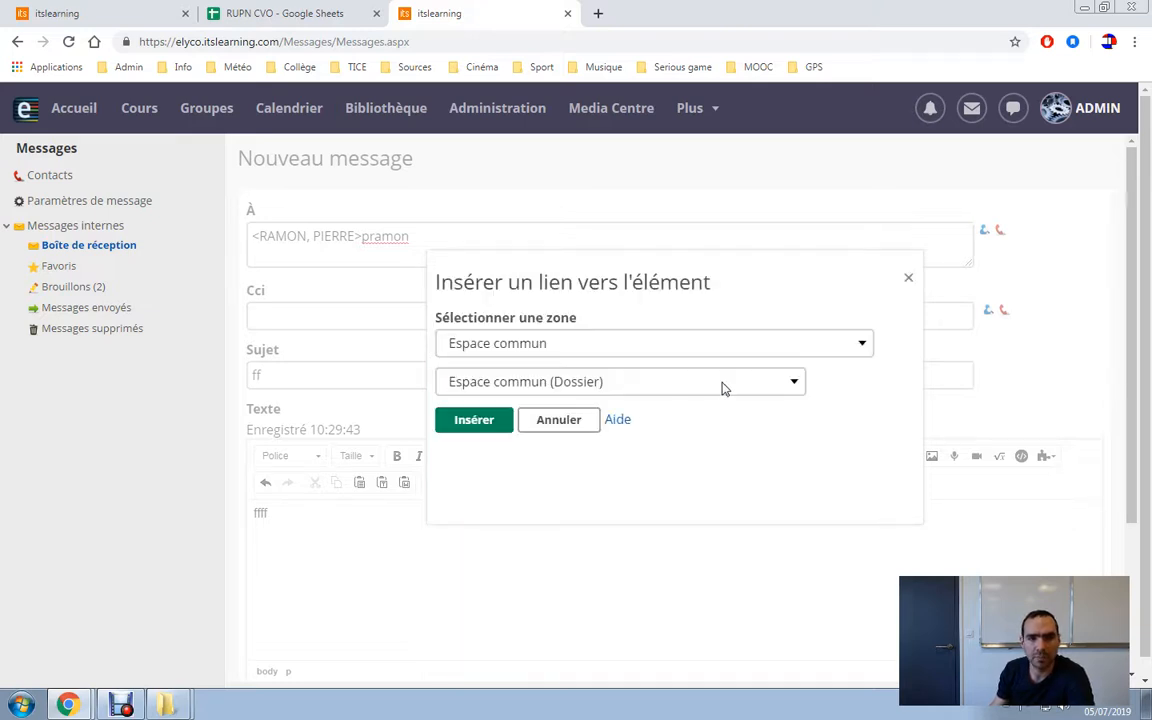
click(723, 388)
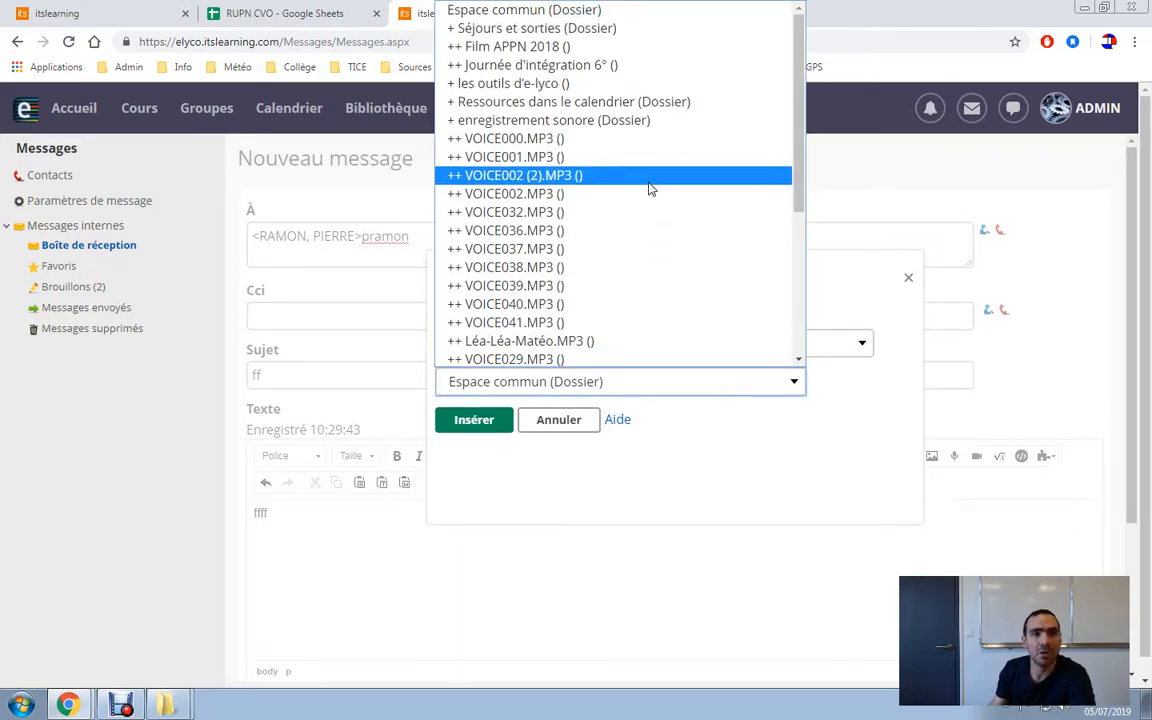
click(490, 82)
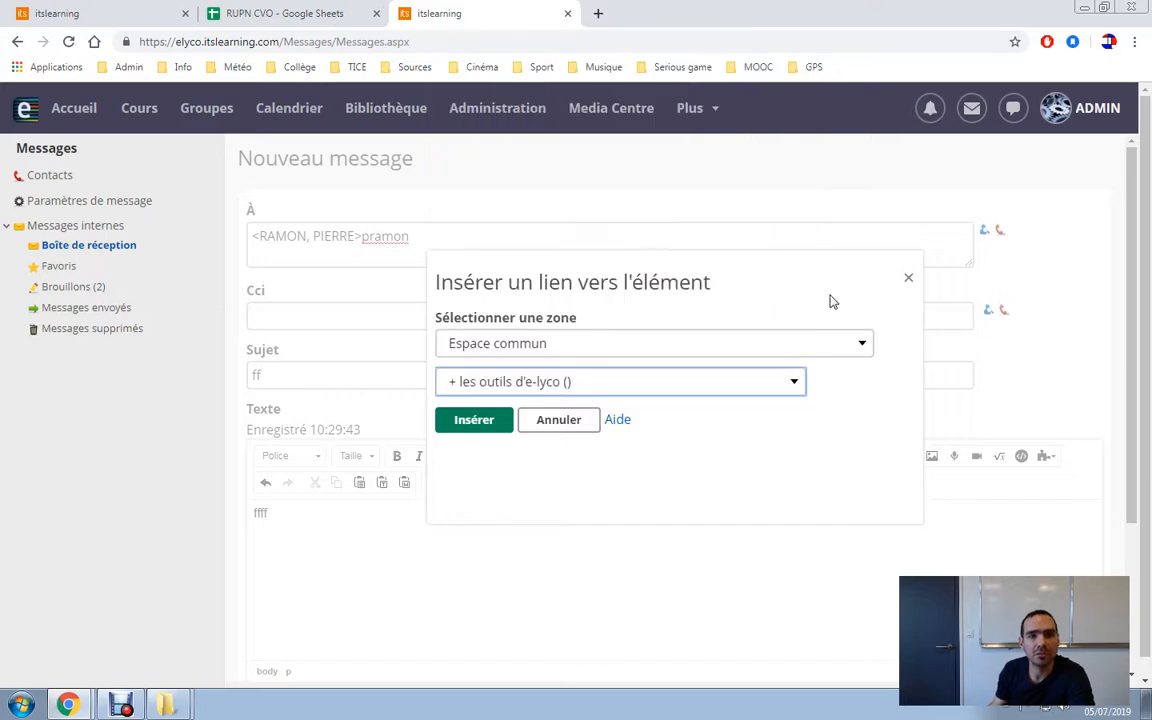
click(470, 420)
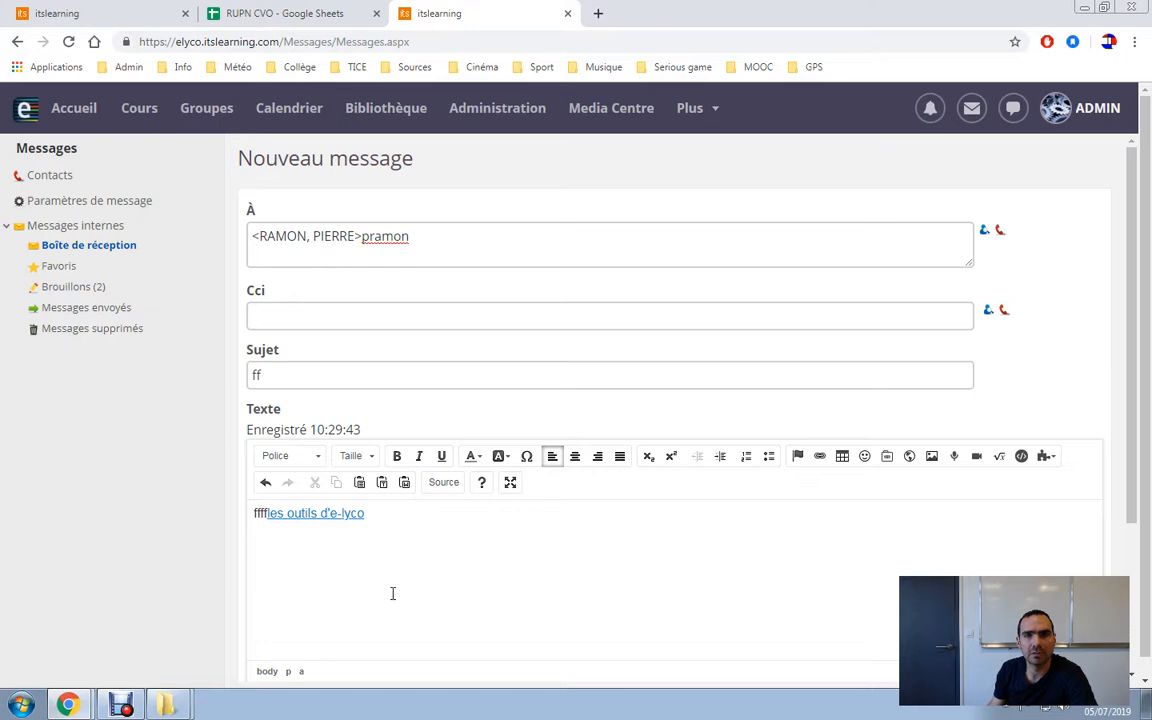
Start a file attachment upload, then close the upload window without attaching anything.
scroll(360, 612, down, 2)
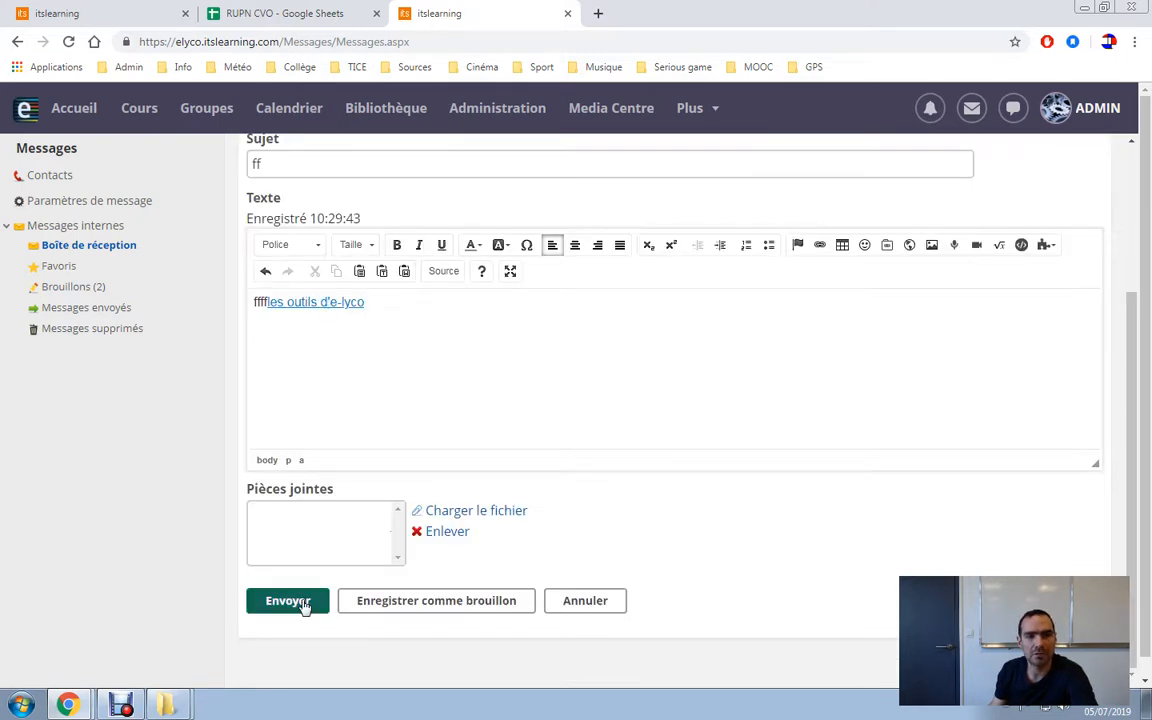
click(477, 512)
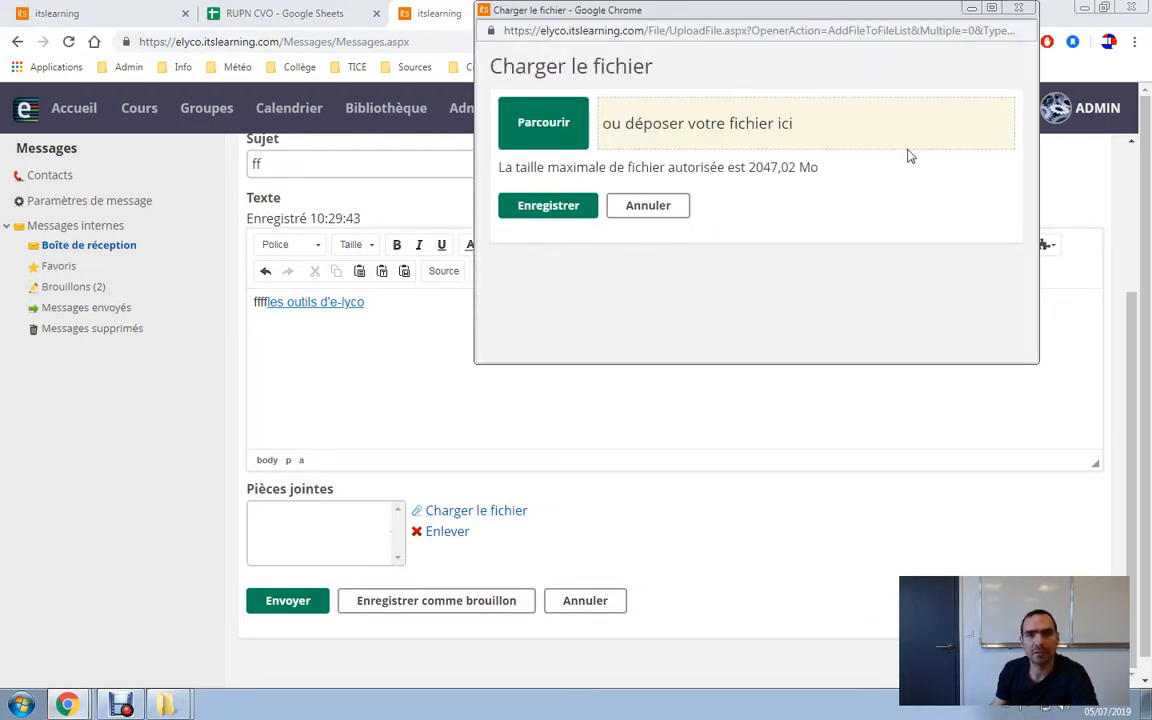
click(1019, 8)
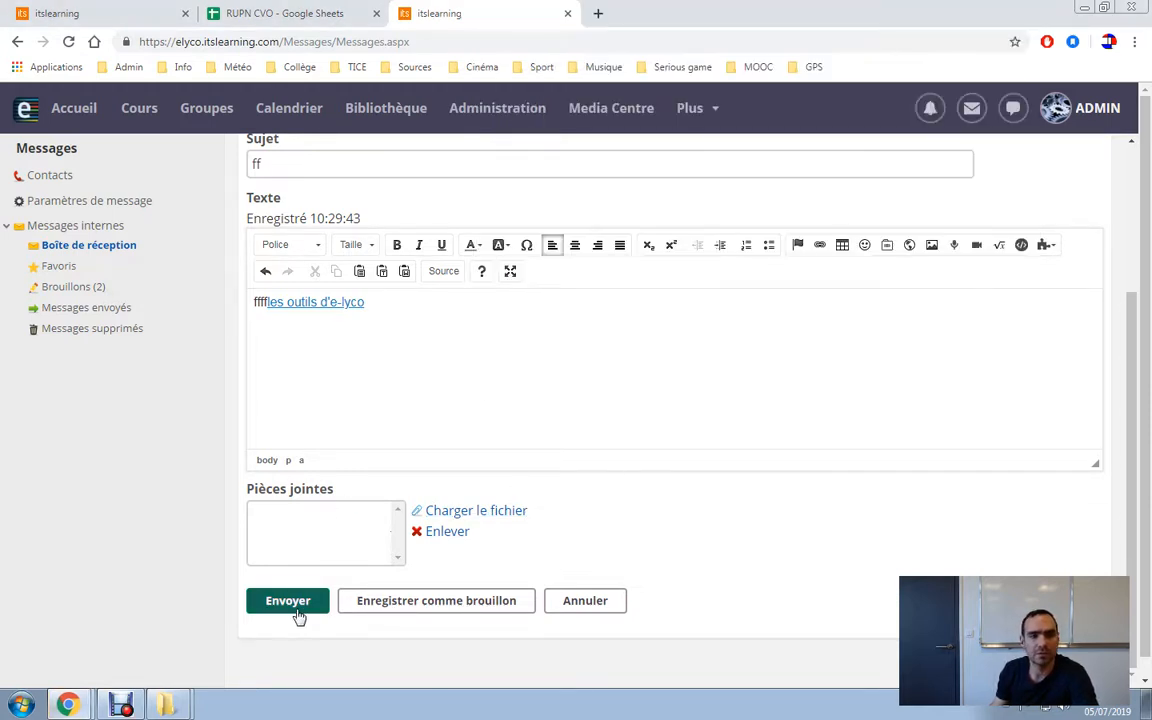
Cancel and discard the draft message, then open the quick messages panel.
scroll(805, 524, up, 3)
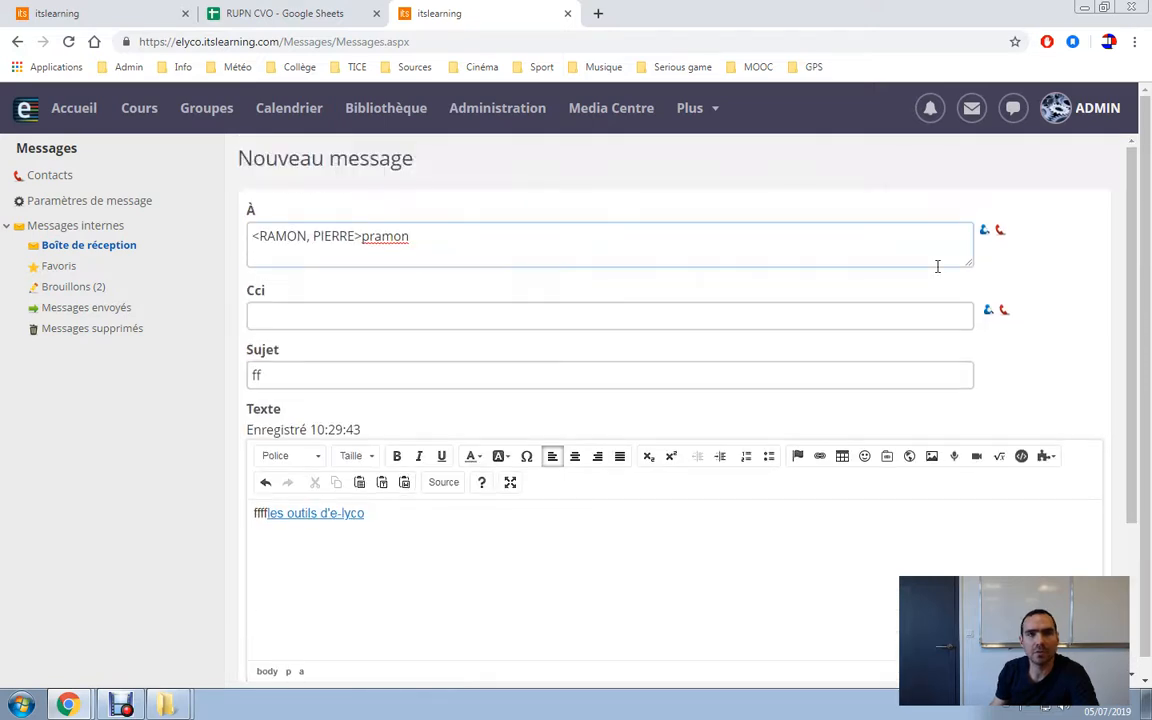
scroll(669, 599, down, 3)
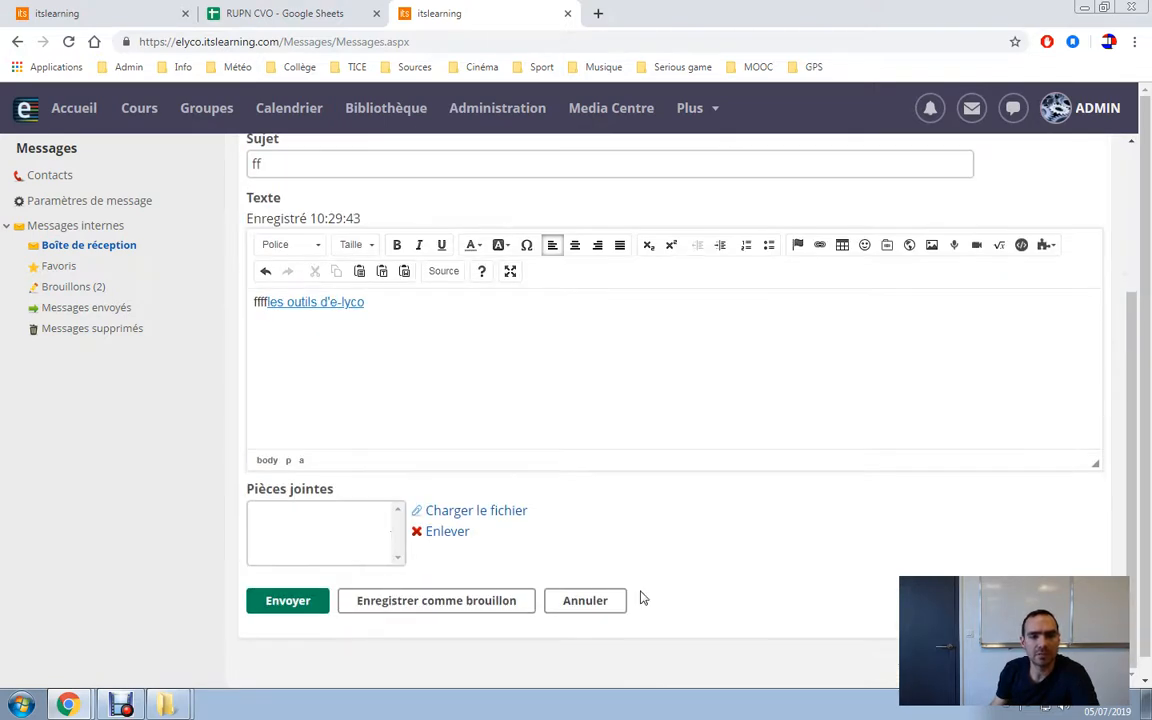
click(590, 600)
click(655, 152)
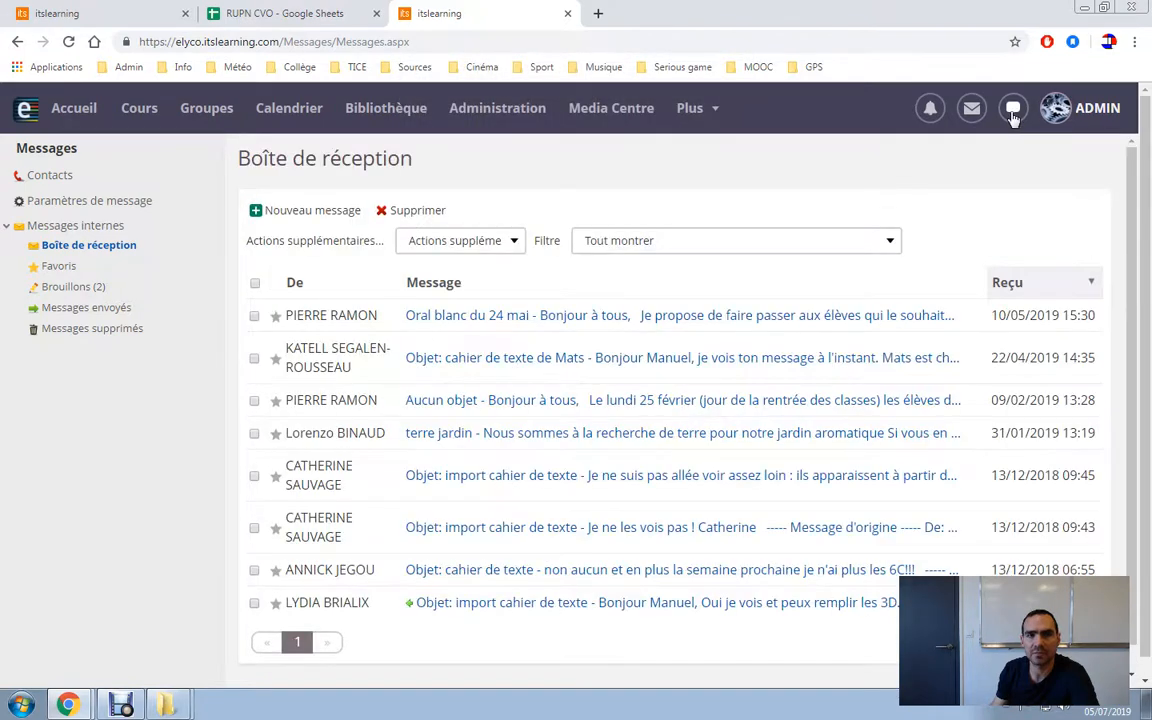
click(1013, 112)
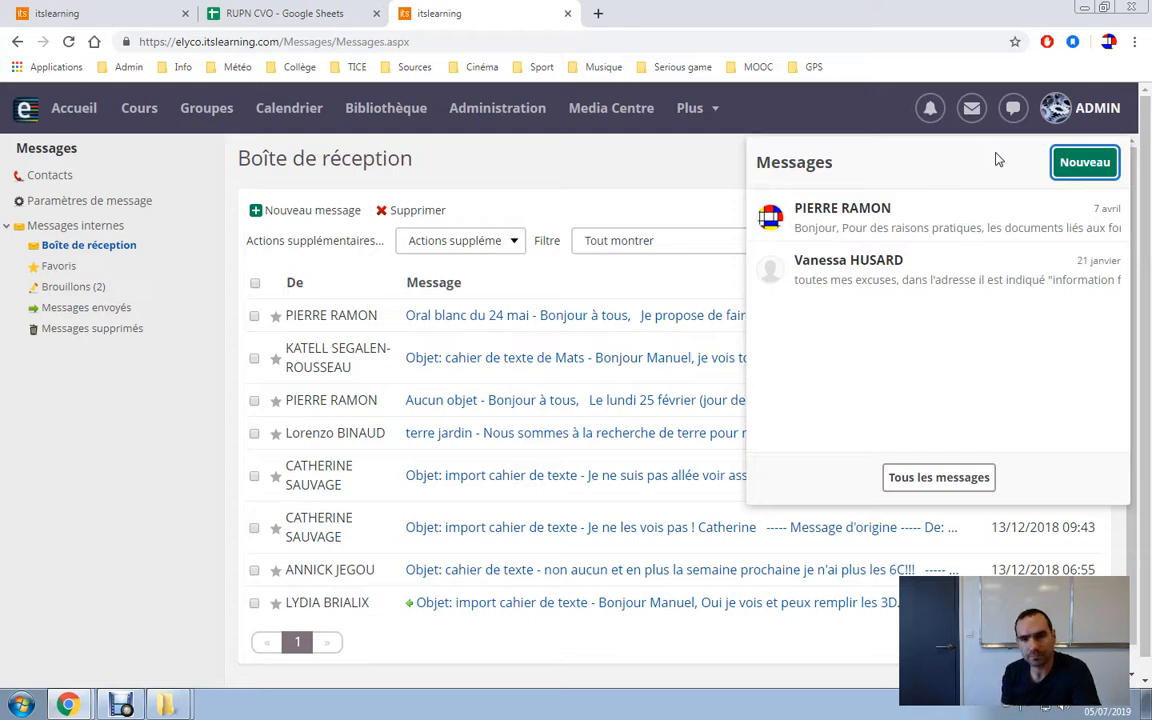
Start a quick message to the colleague found by name, with the text 'coucou'.
click(1066, 162)
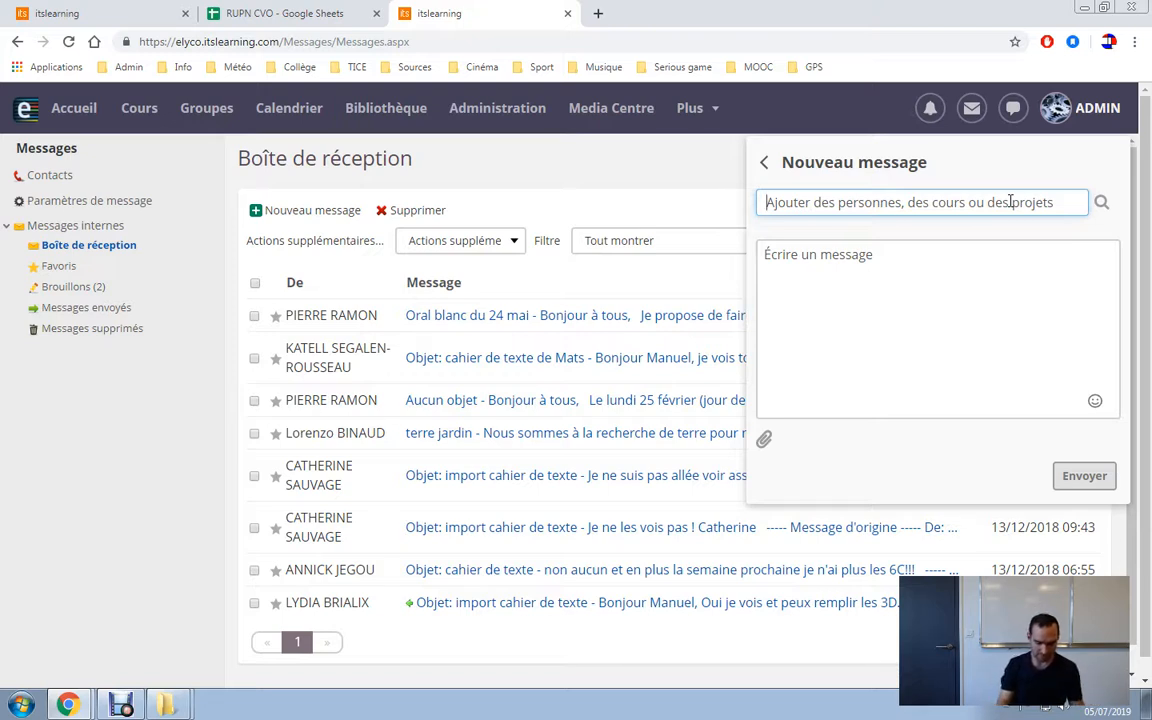
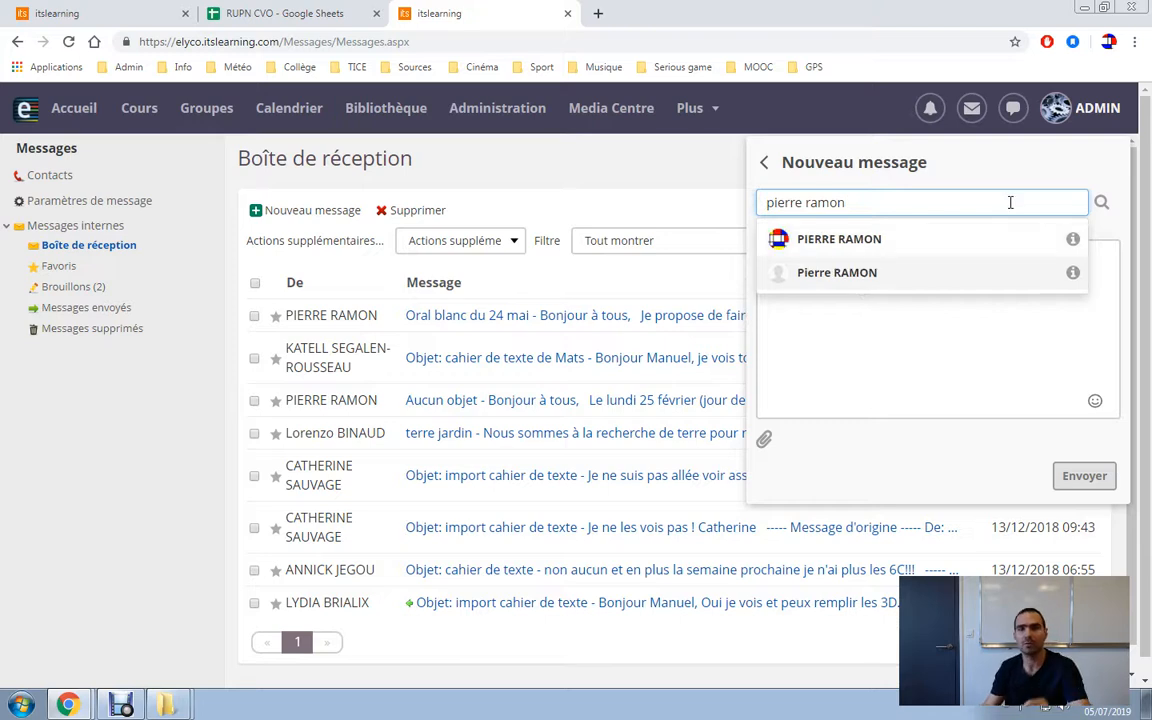
click(933, 247)
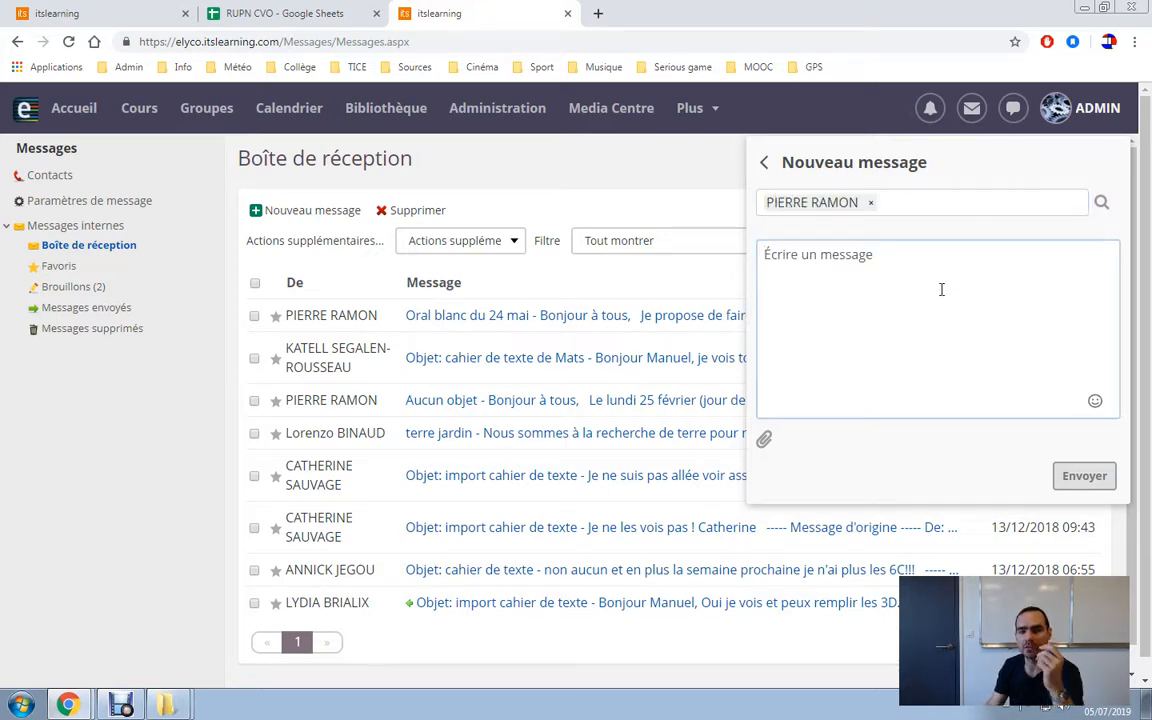
text(coucou)
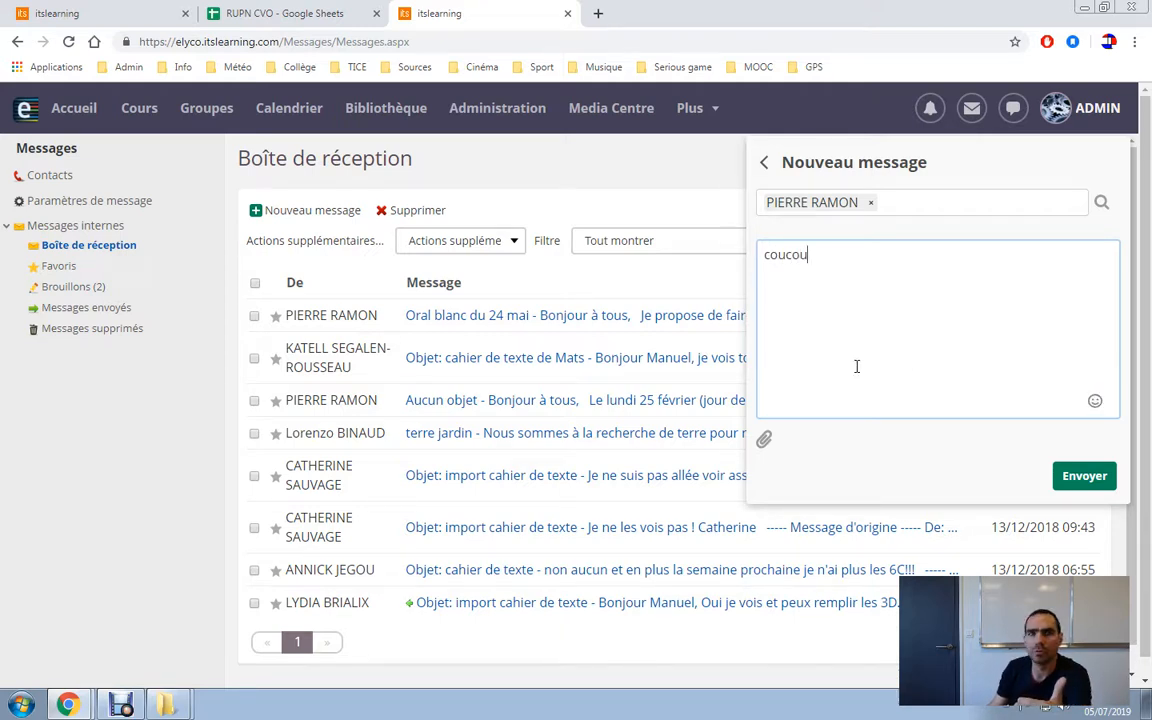
Attach the image carte_3.jpg and send the message.
click(765, 441)
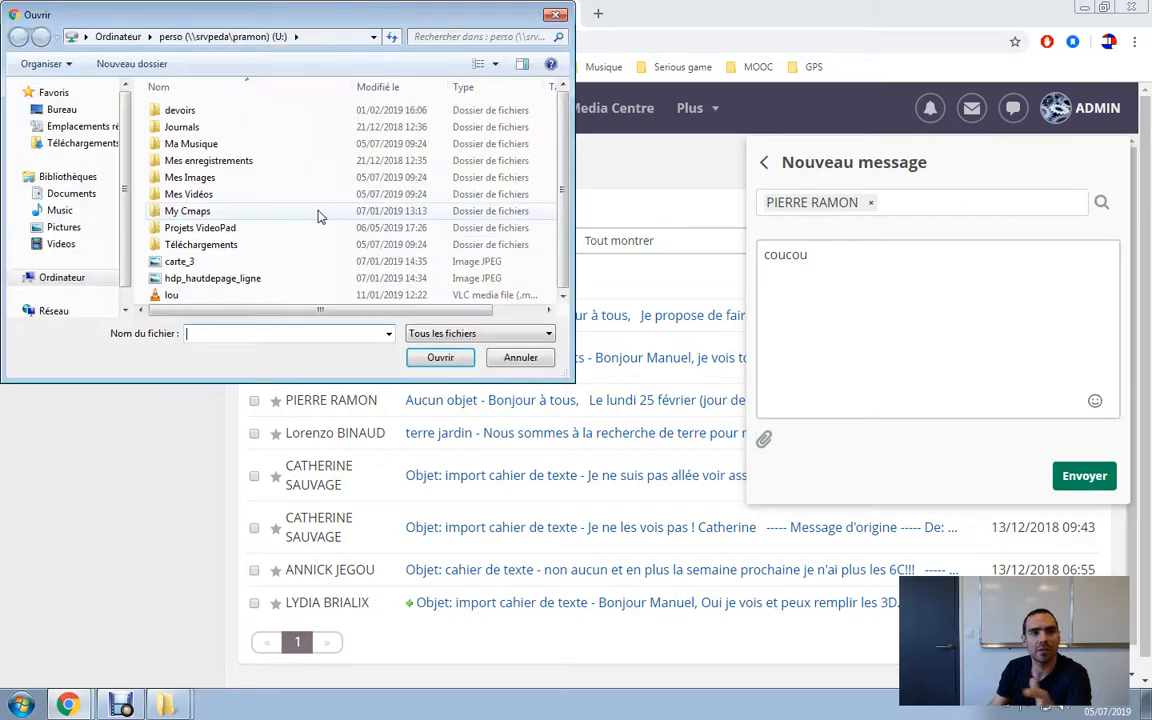
click(200, 262)
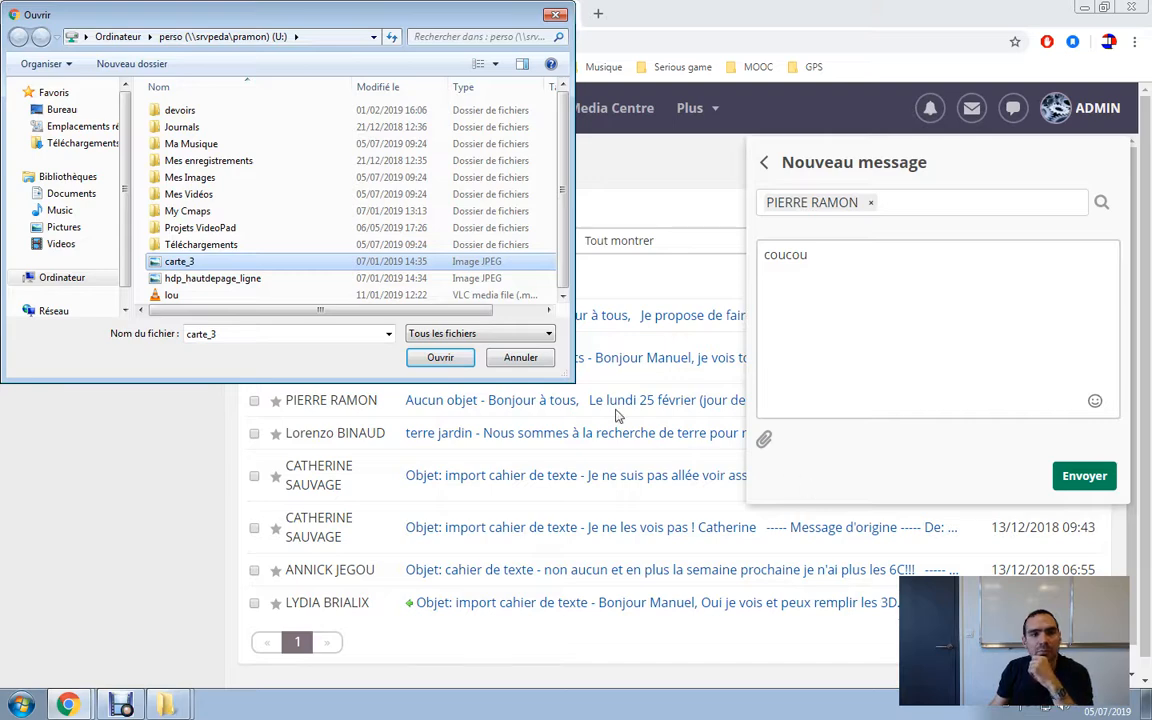
click(440, 358)
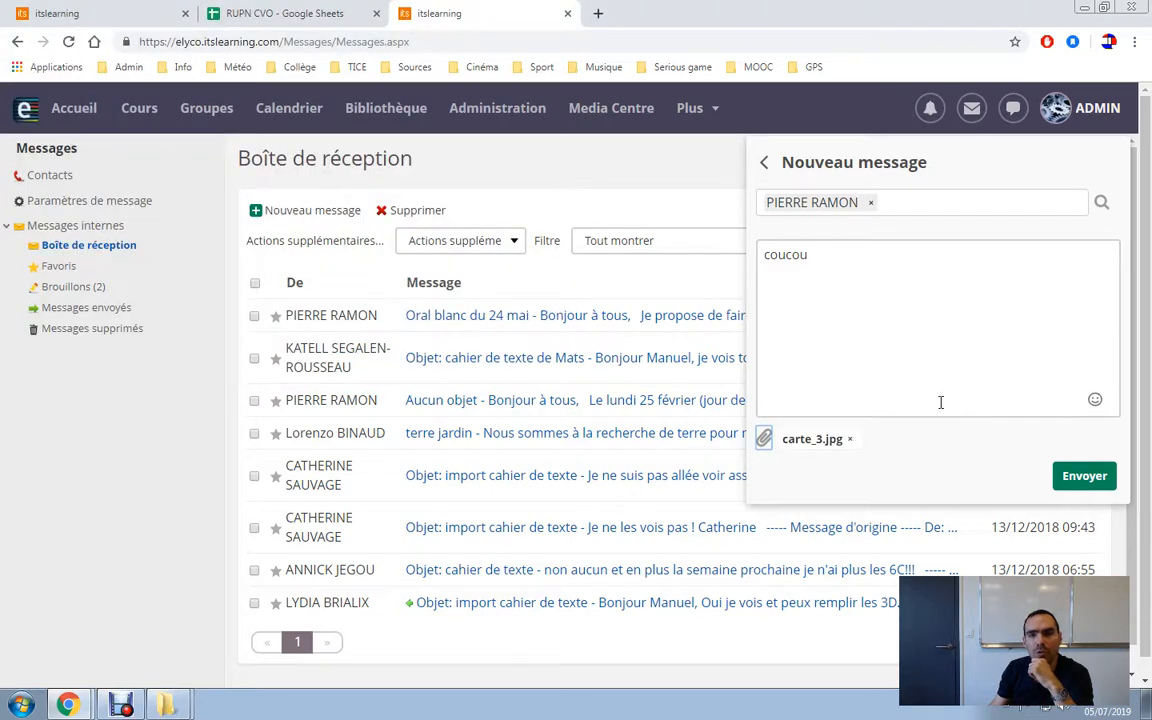
click(1090, 477)
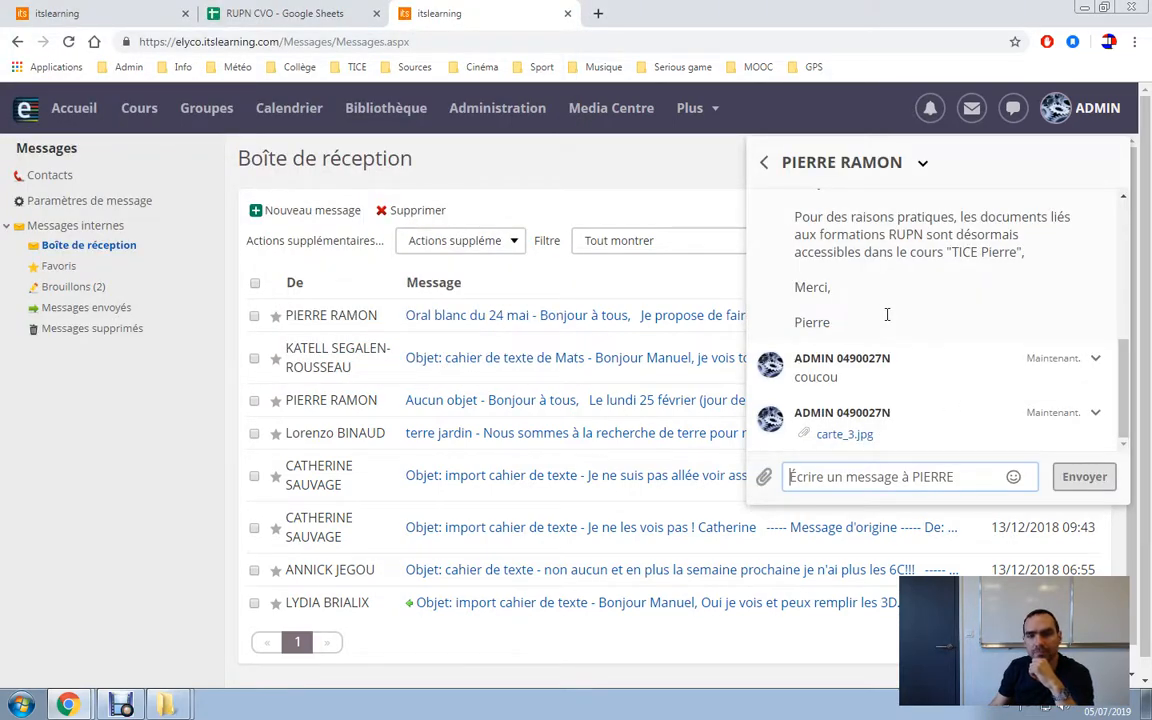
Send the reply 'dbjdff' in the conversation and return to the conversation list.
scroll(898, 375, down, 1)
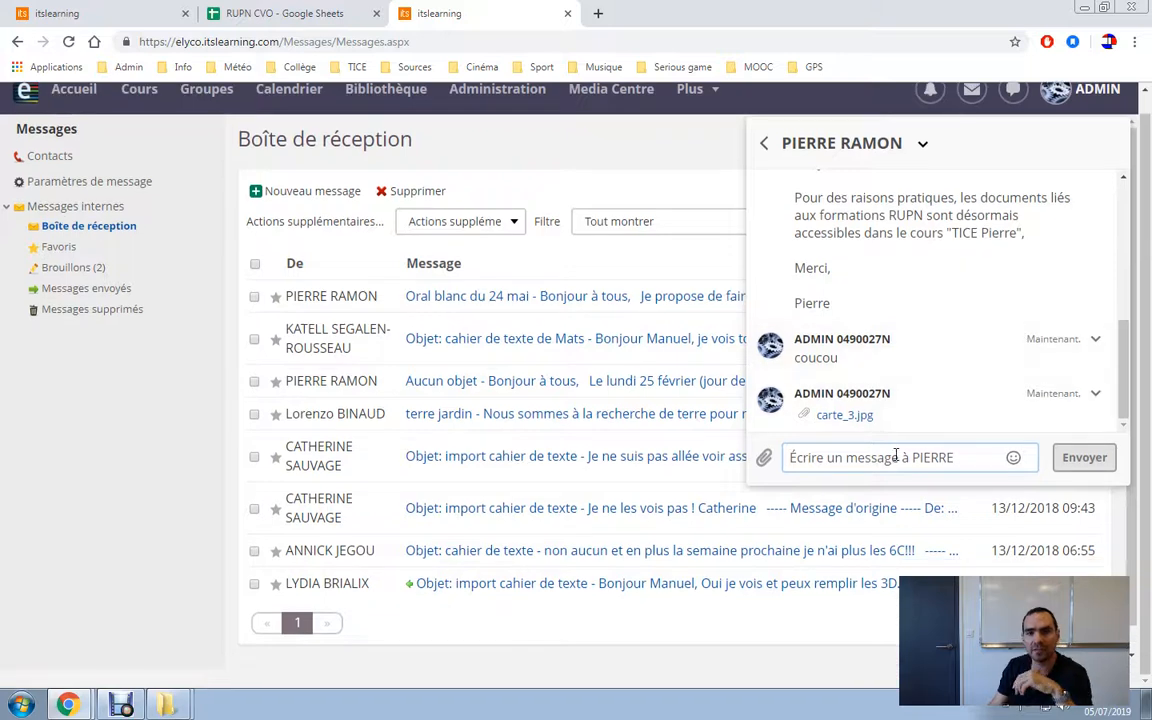
text(dbjdff)
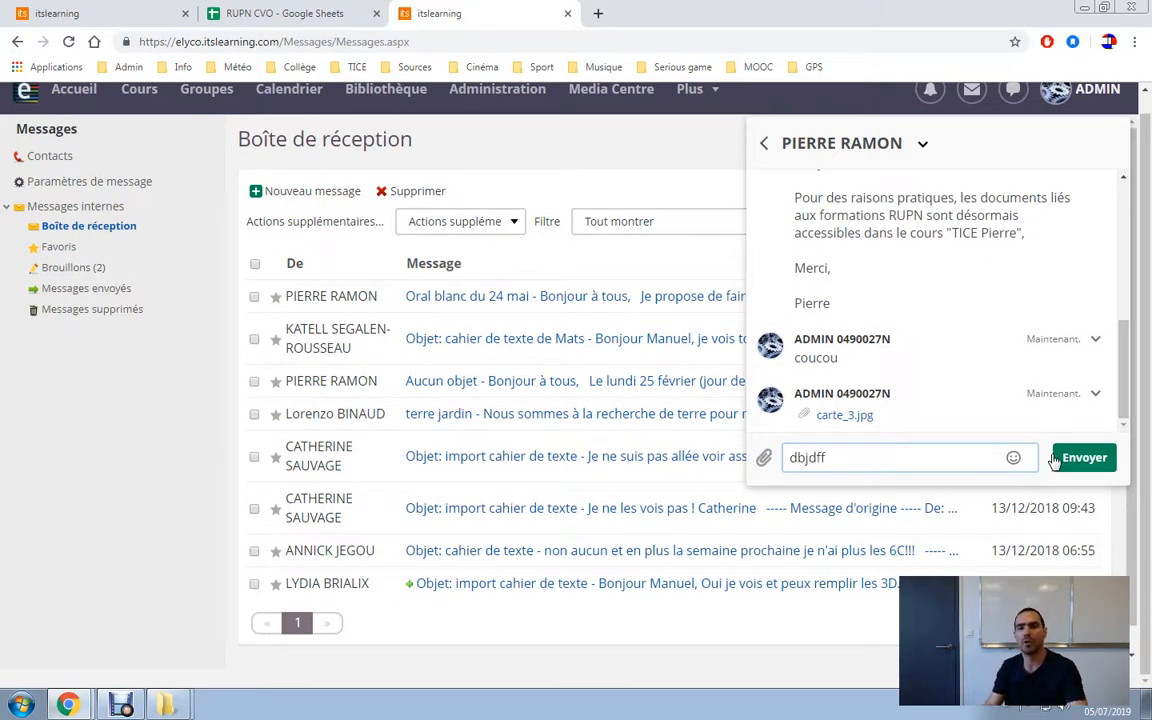
click(1085, 459)
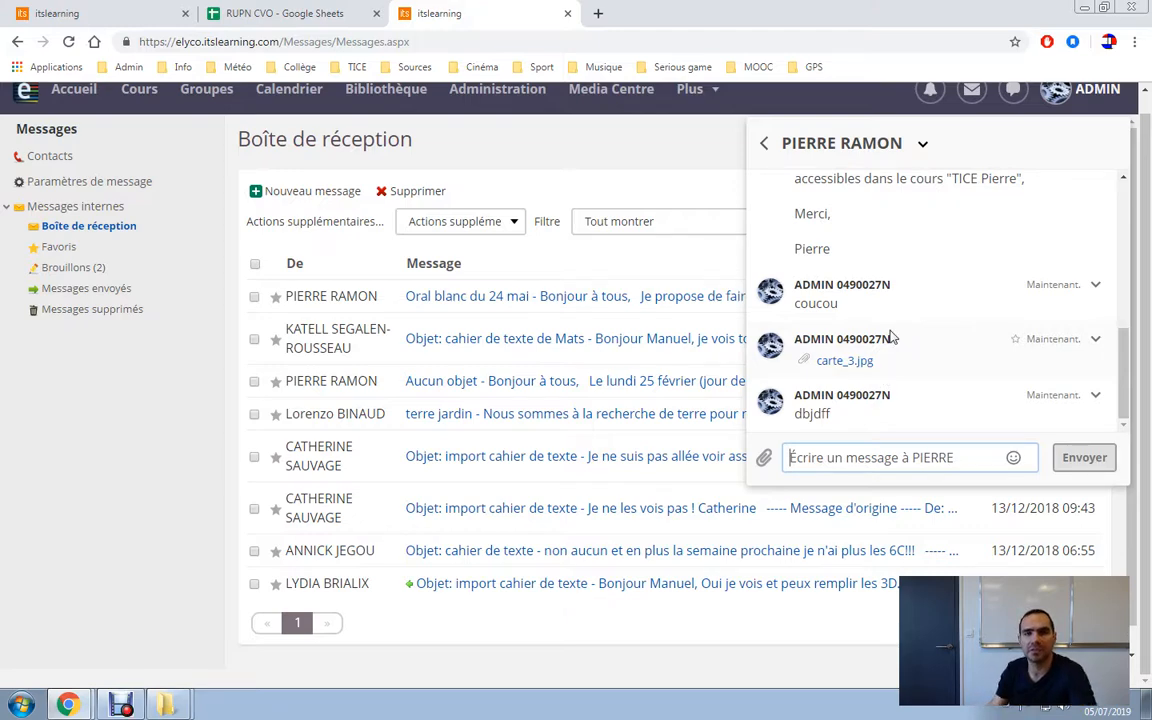
scroll(890, 337, up, 5)
scroll(886, 336, down, 3)
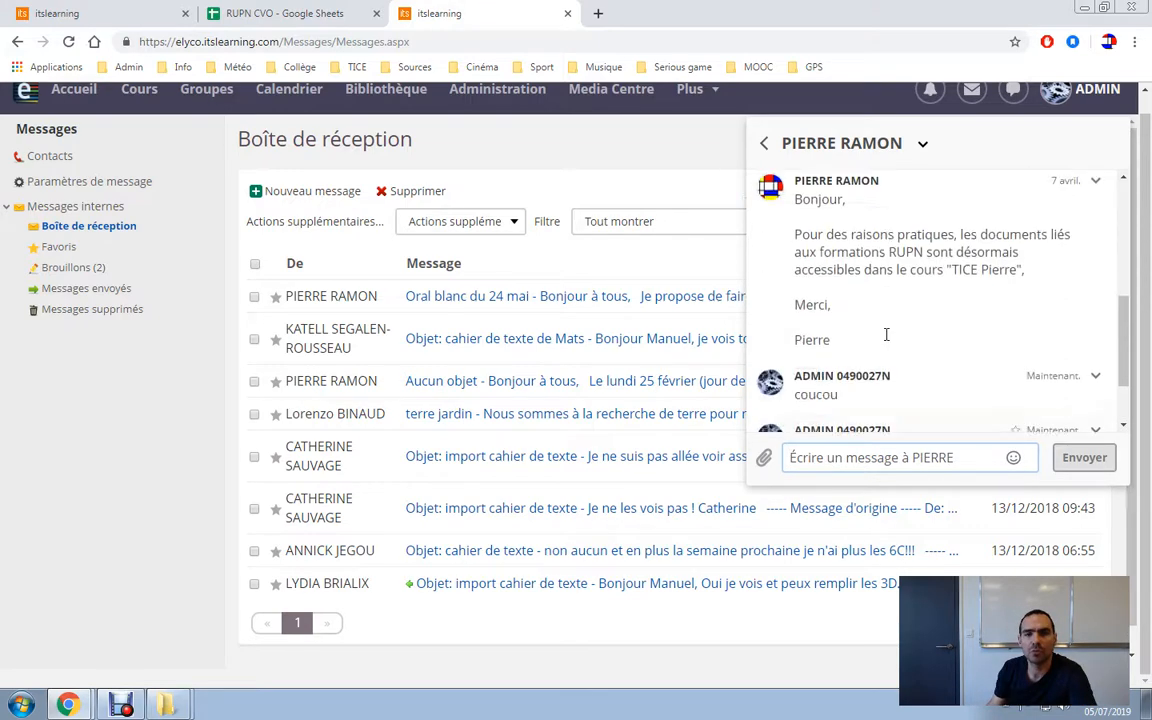
scroll(903, 361, down, 2)
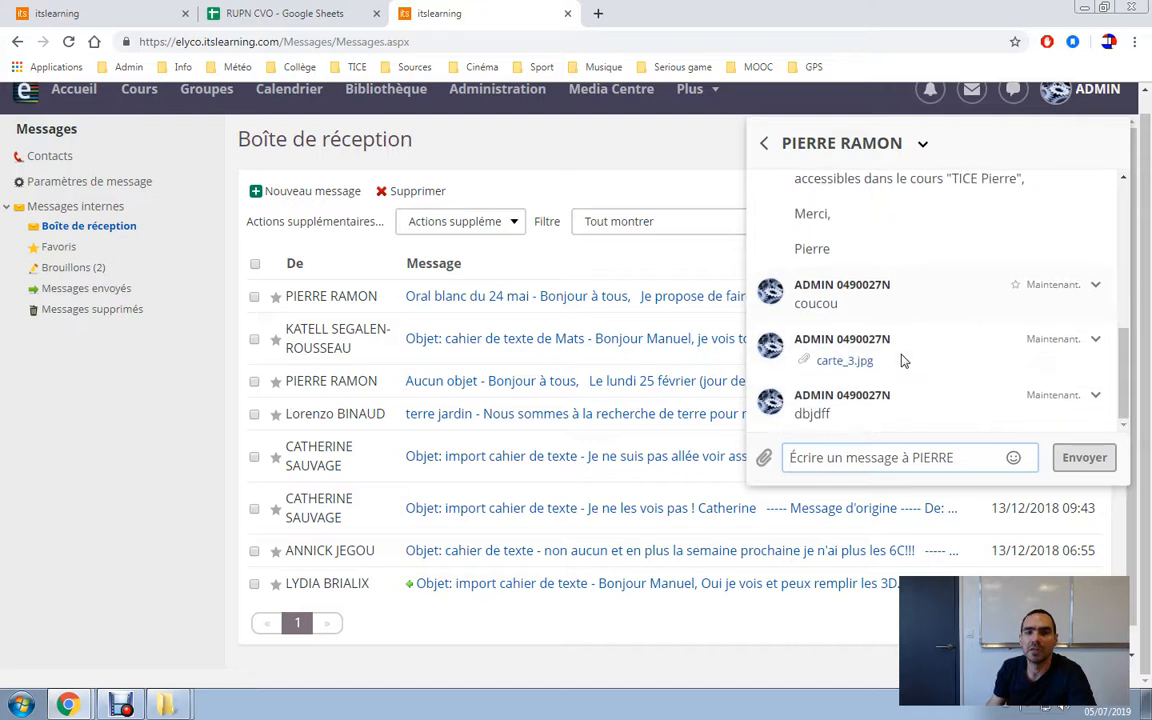
click(764, 143)
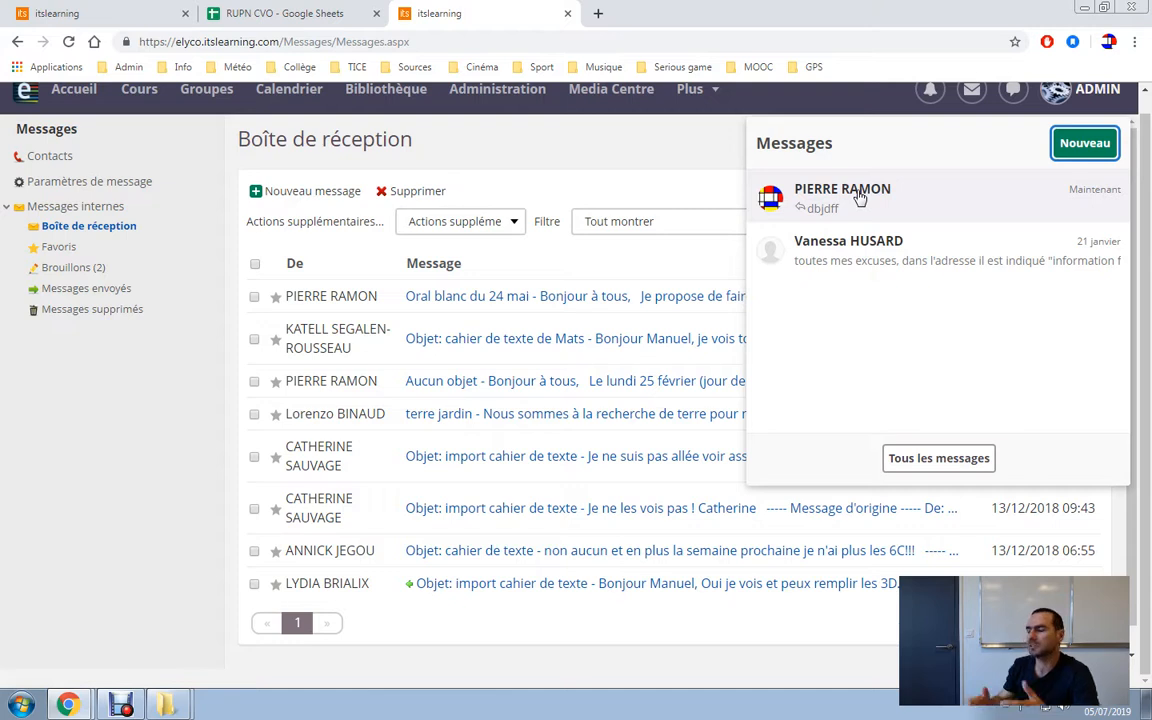
Start a new quick message, try 'espace commun' and 'tice' as recipients, then clear the search.
click(1085, 143)
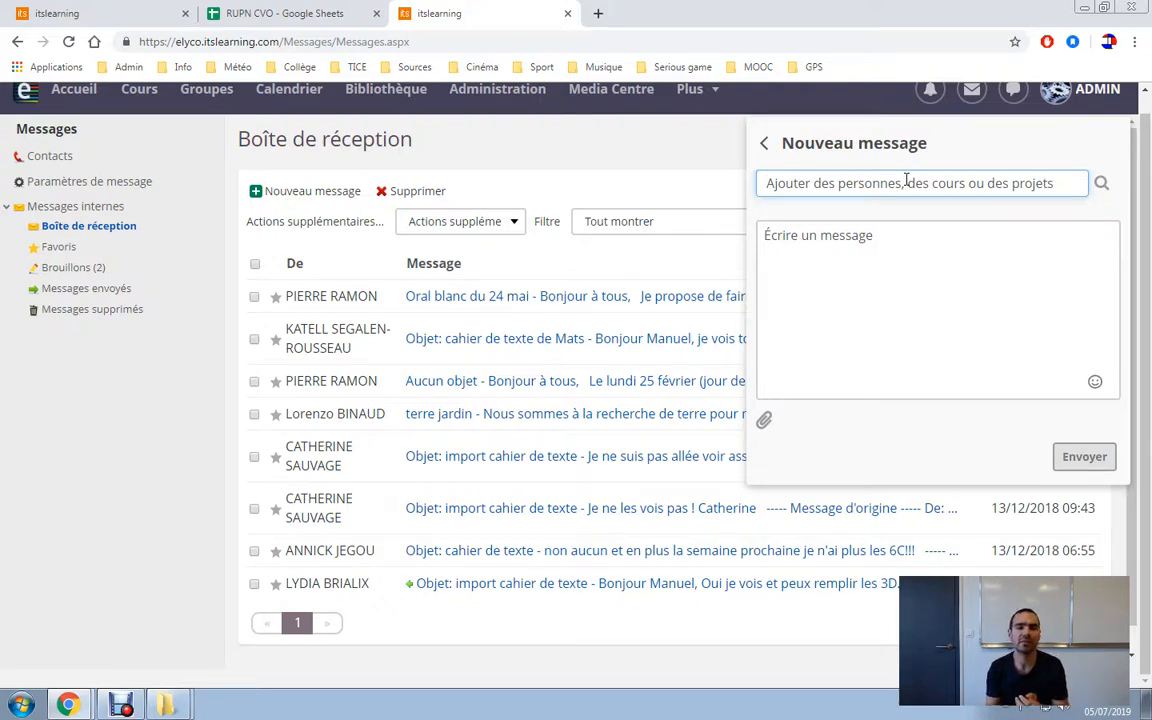
text(e)
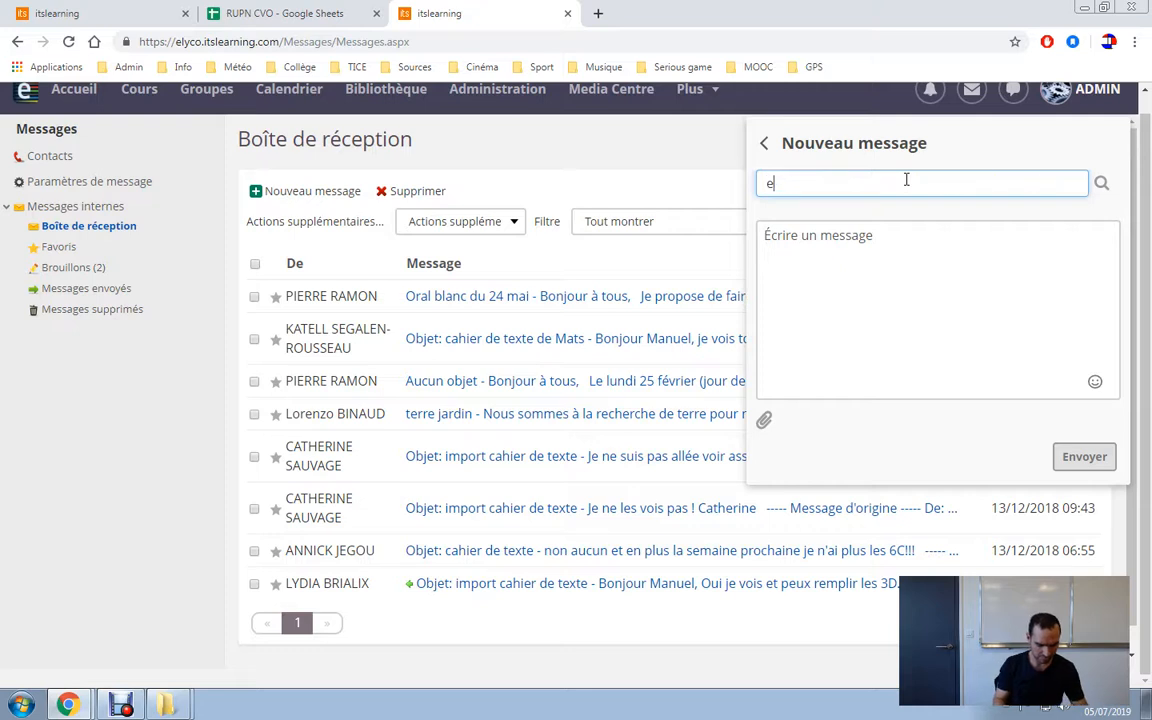
text(space commun)
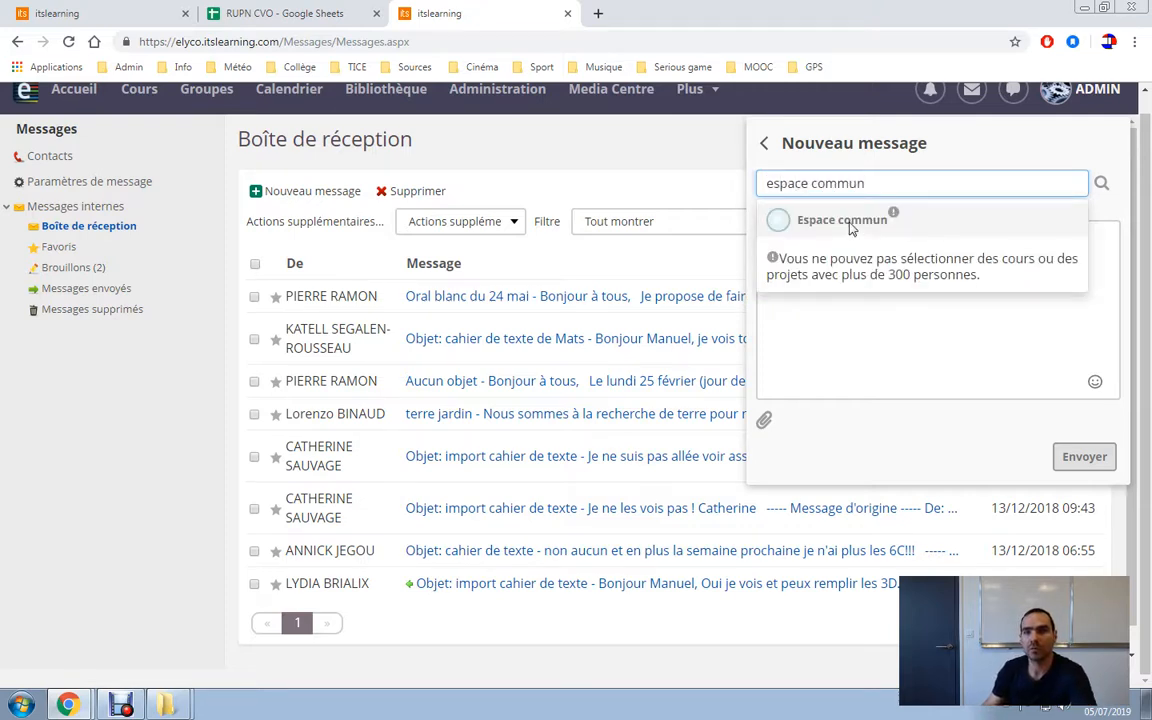
click(851, 229)
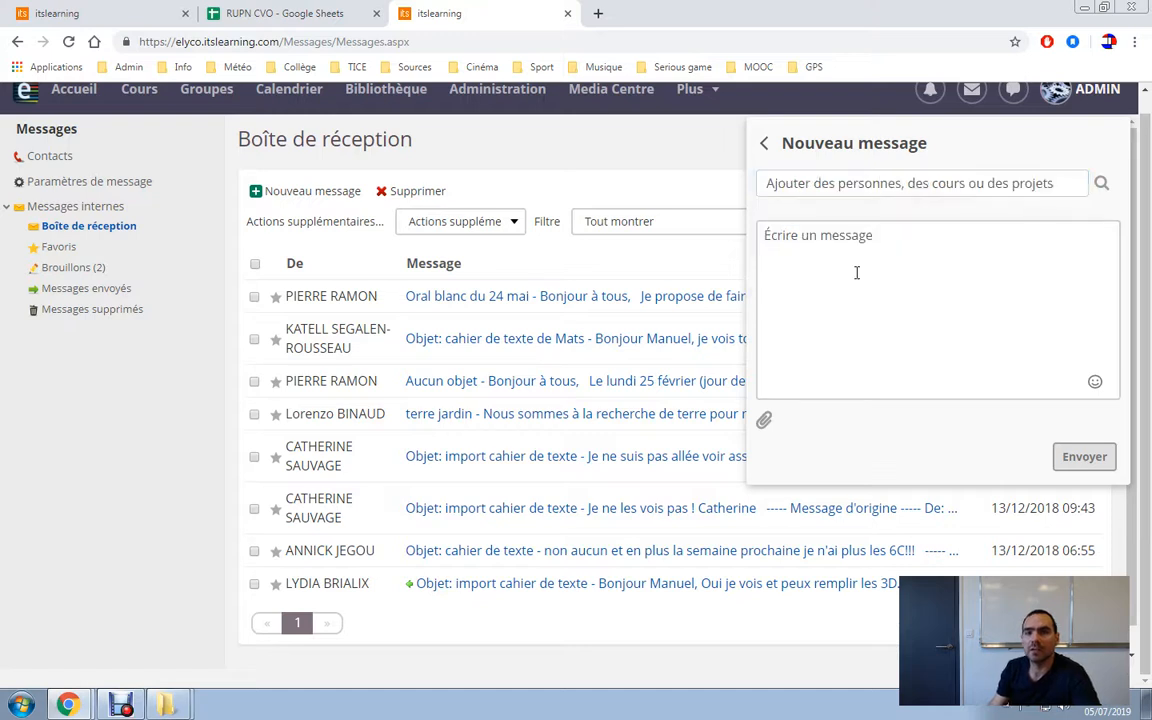
click(931, 183)
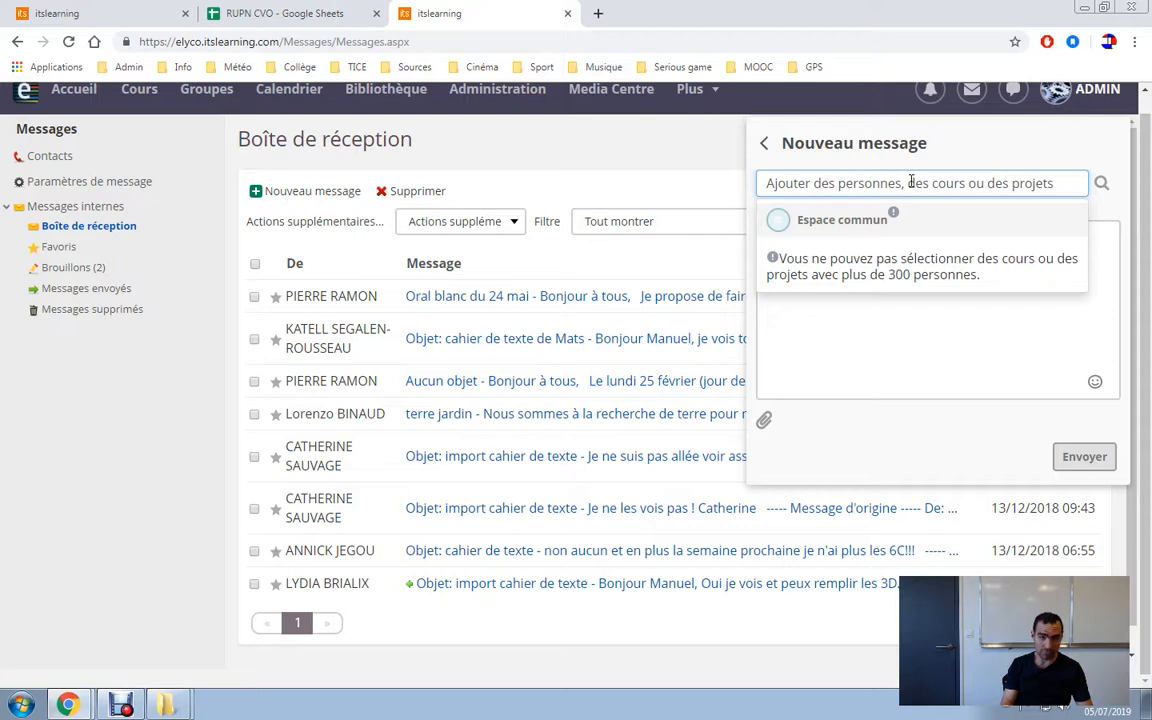
text(tice)
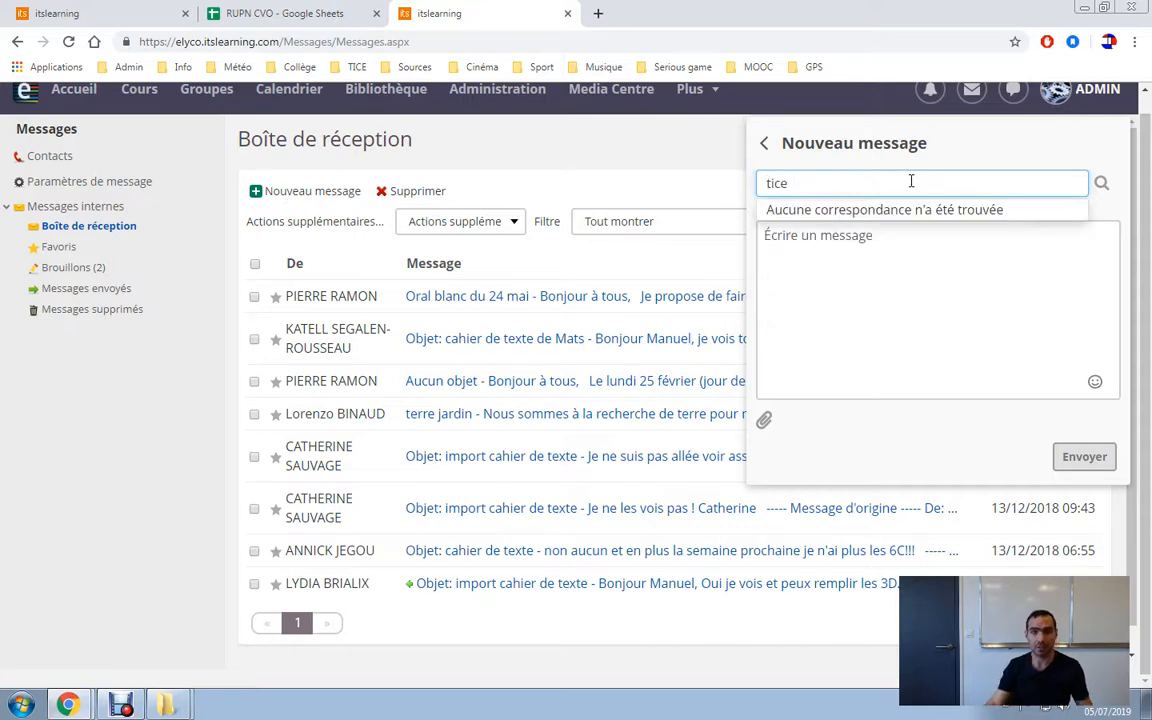
key(BackSpace)
key(BackSpace)
key(BackSpace)
key(BackSpace)
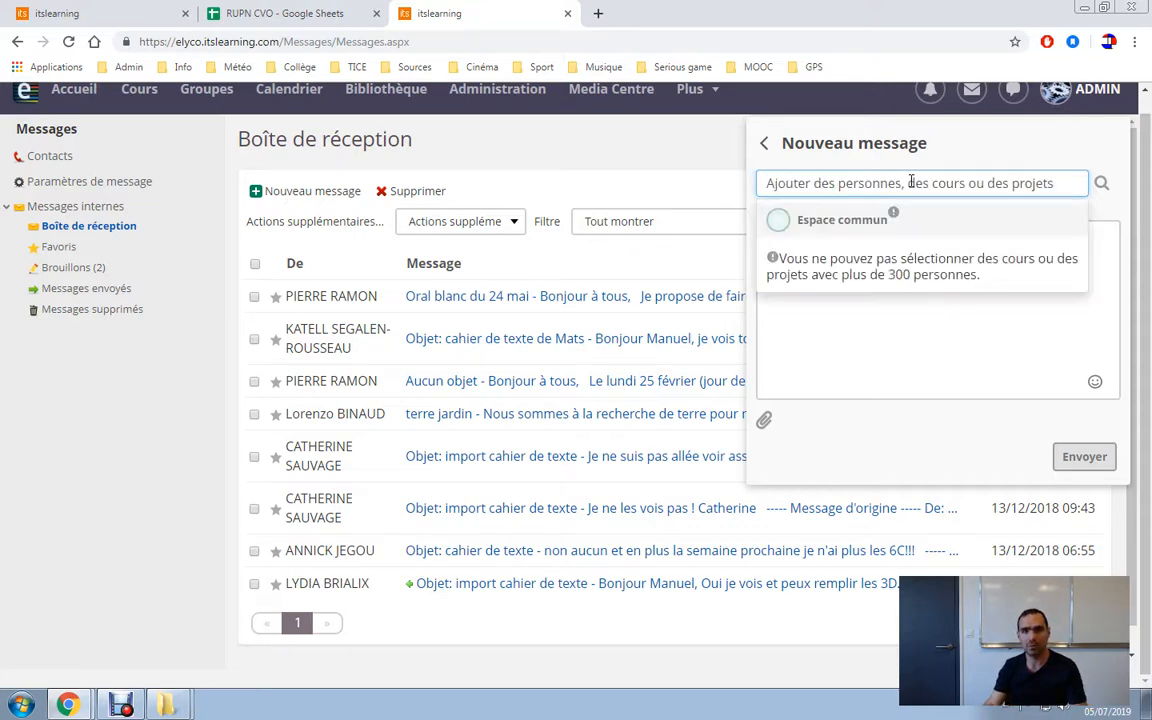
click(883, 361)
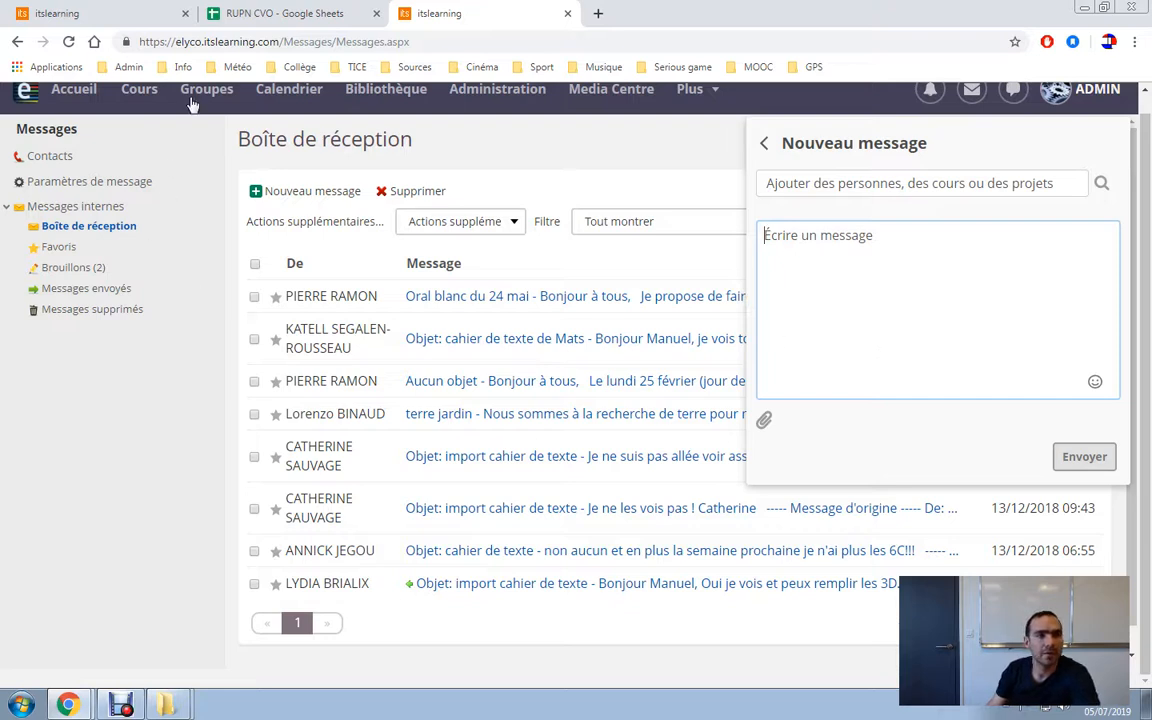
Start a new message addressed to the Salle des Professeurs group.
click(143, 92)
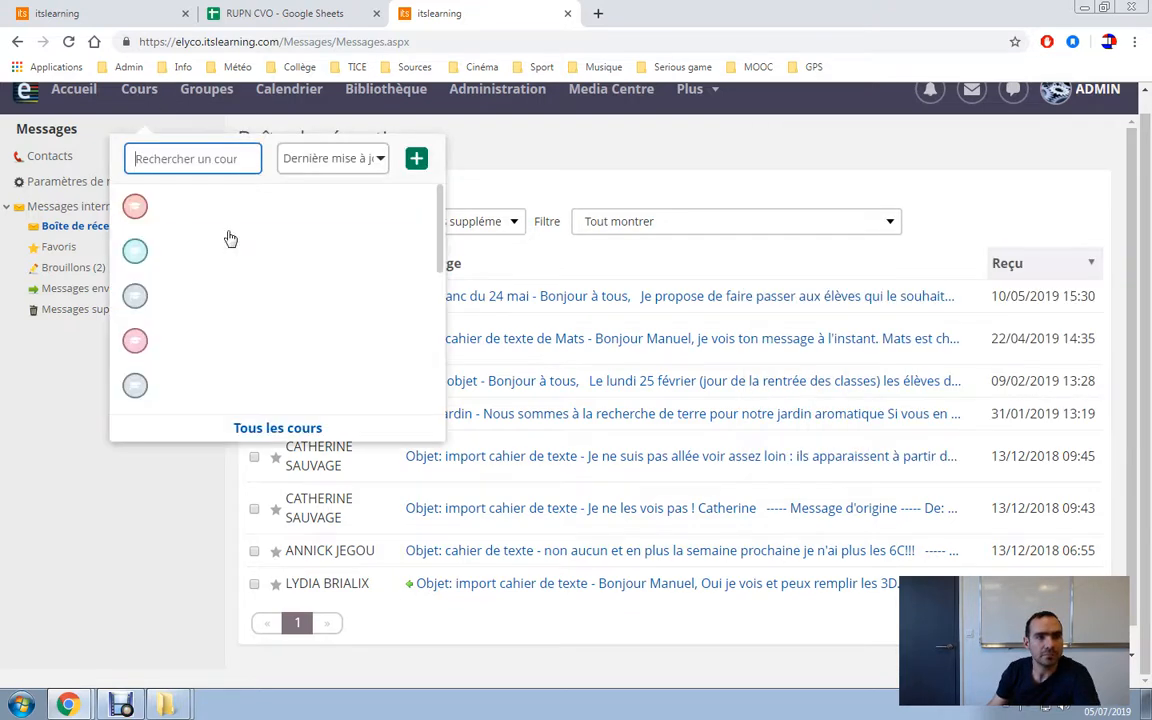
click(1013, 89)
click(1085, 141)
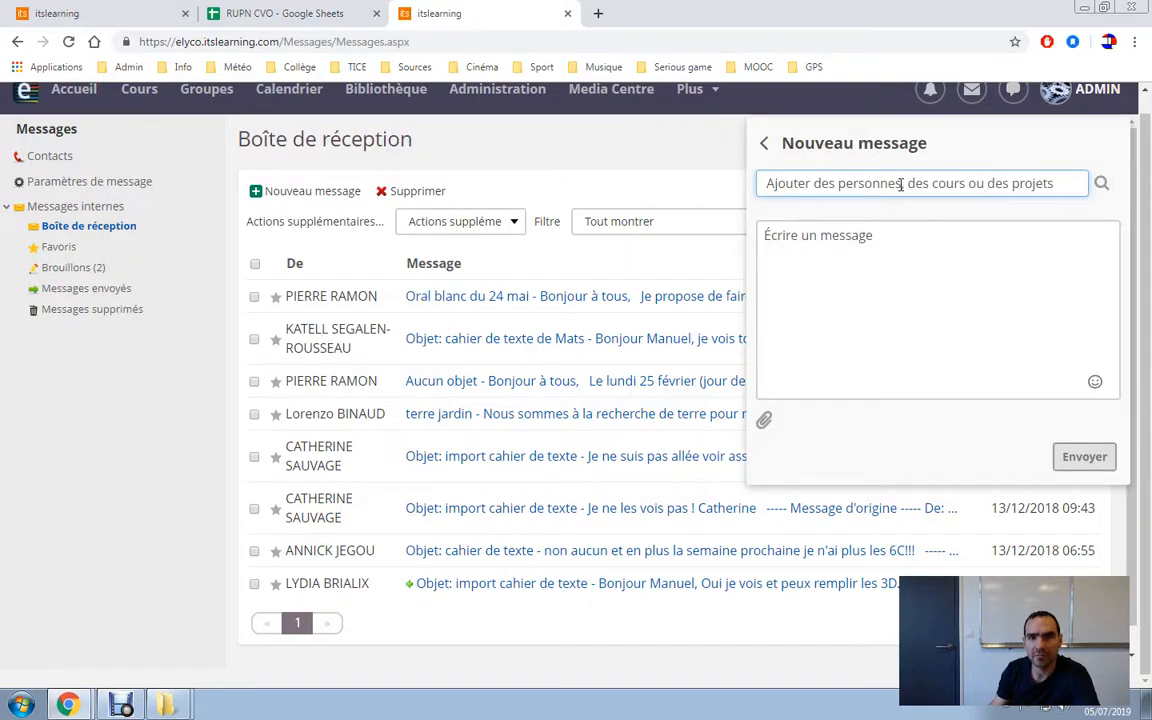
text(salle de)
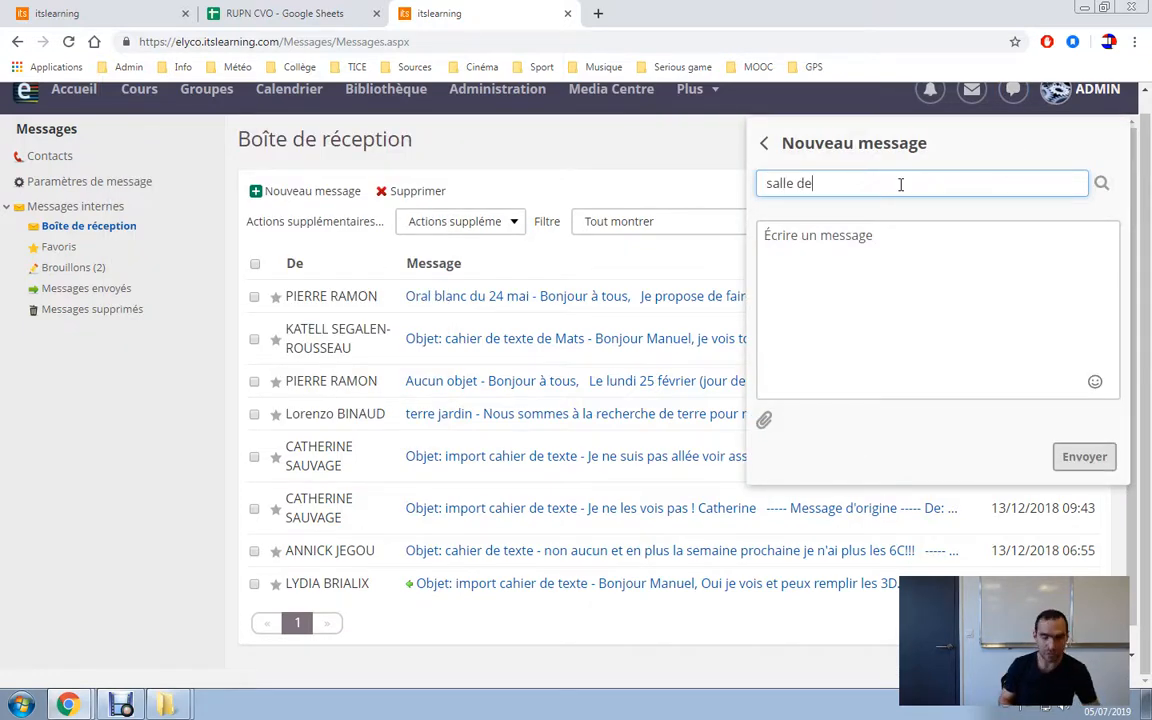
key(BackSpace)
text(s)
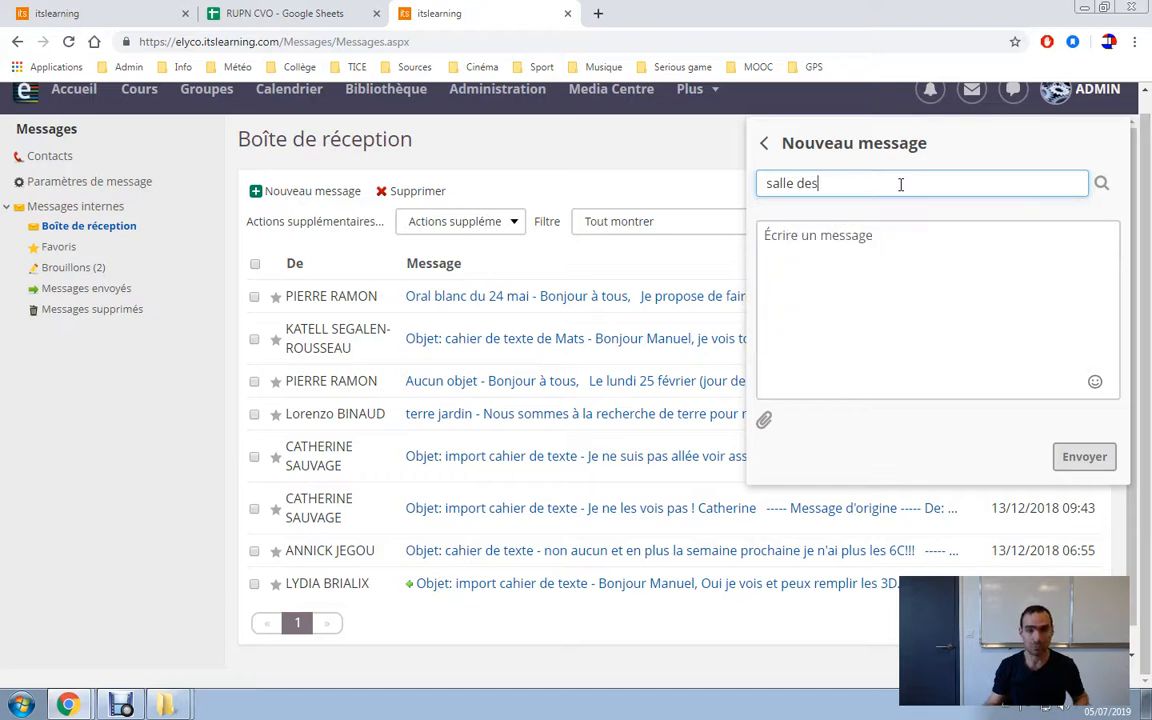
click(874, 222)
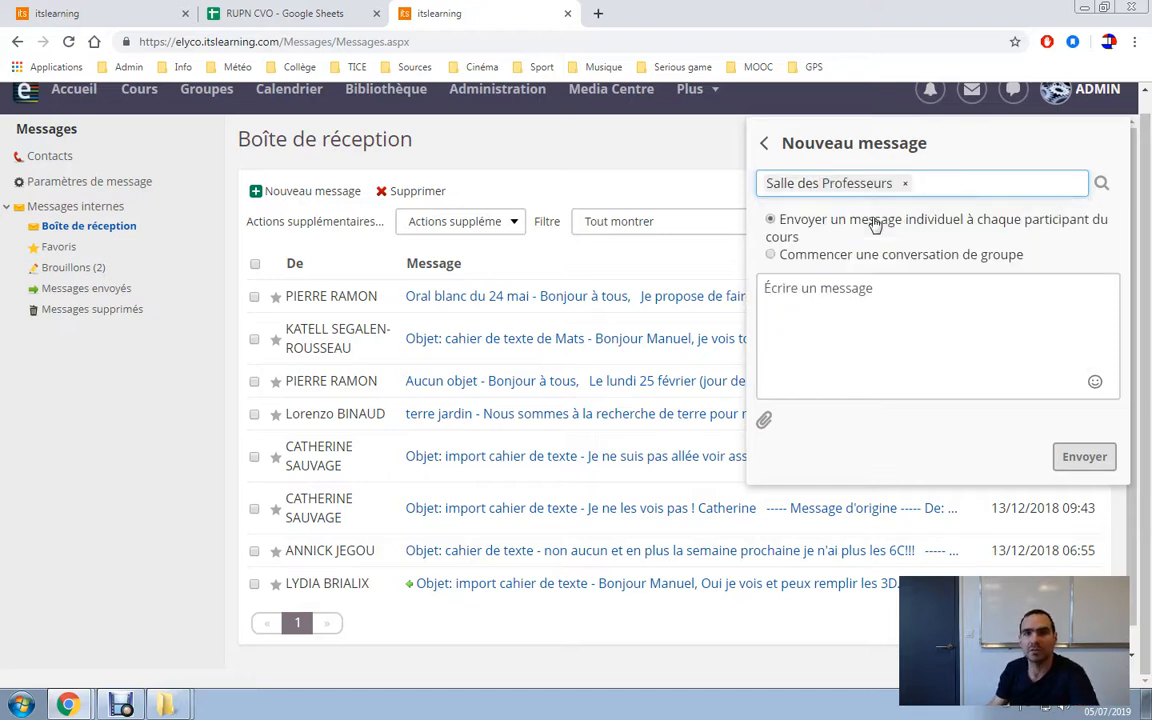
Try group and individual delivery options, then abandon the message and go to the home page.
click(771, 252)
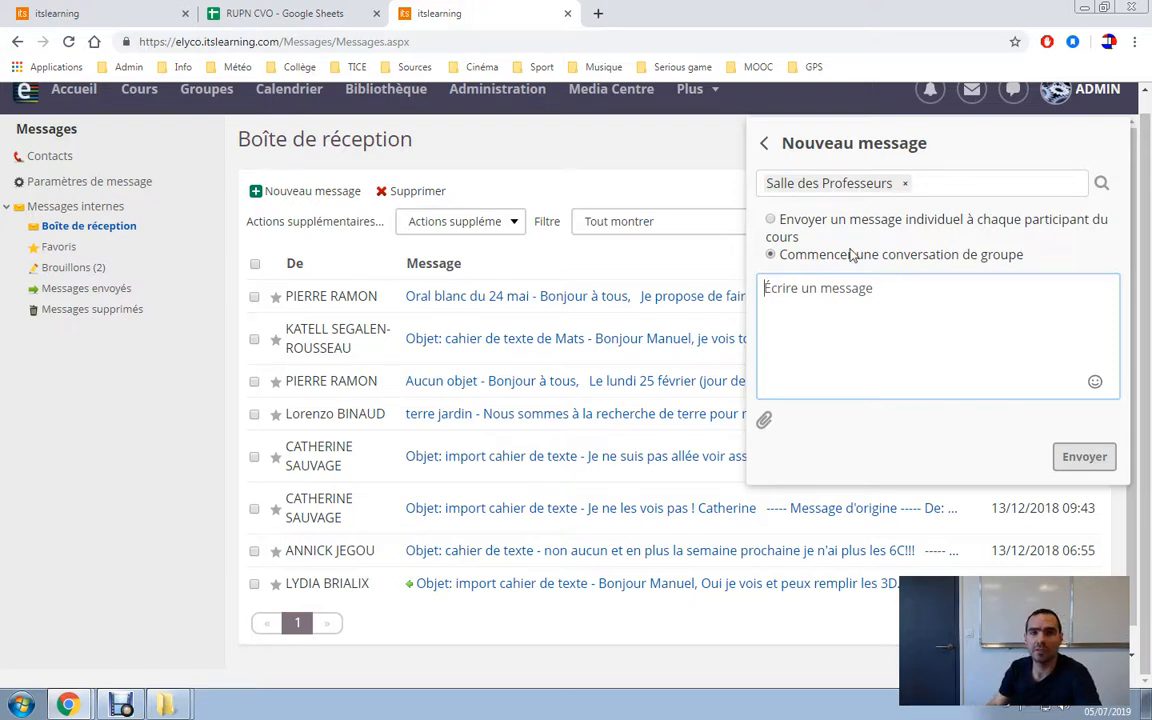
click(772, 220)
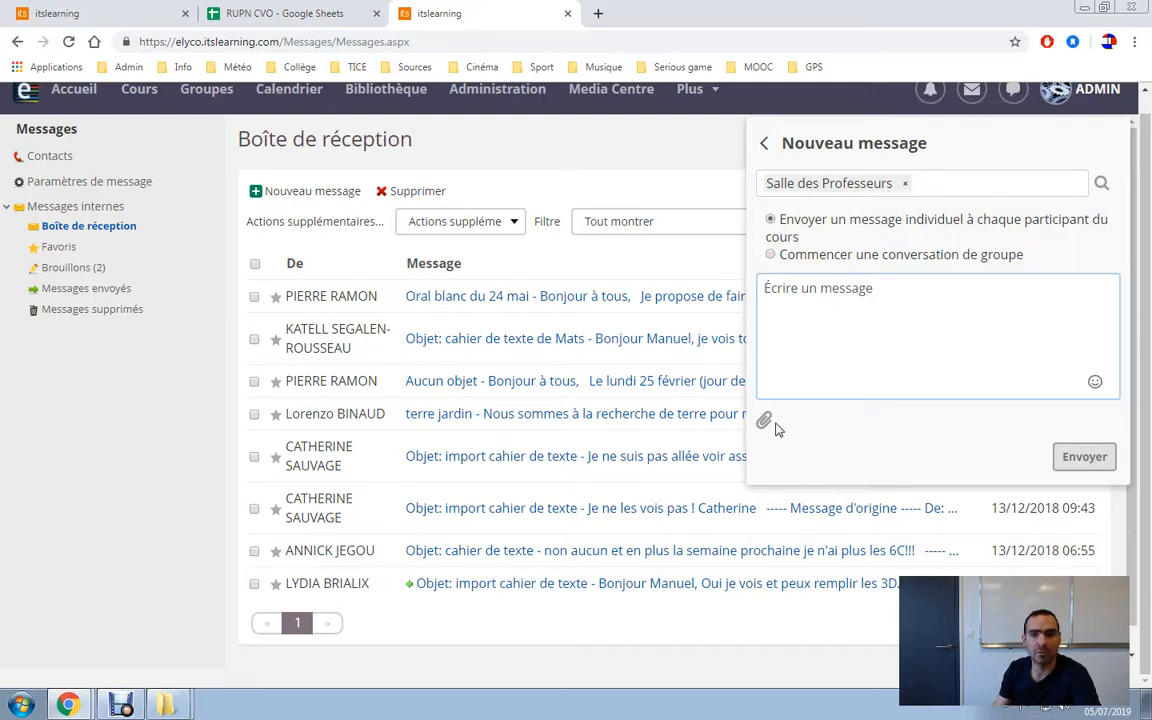
click(766, 149)
click(722, 150)
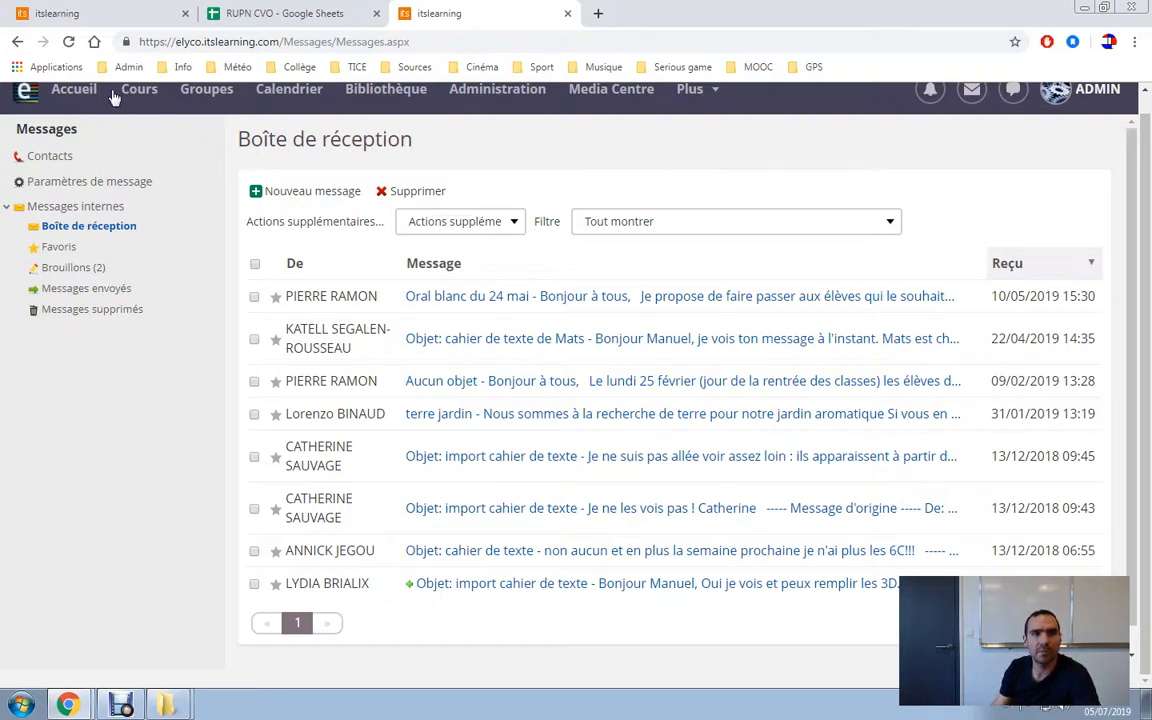
click(77, 91)
click(121, 704)
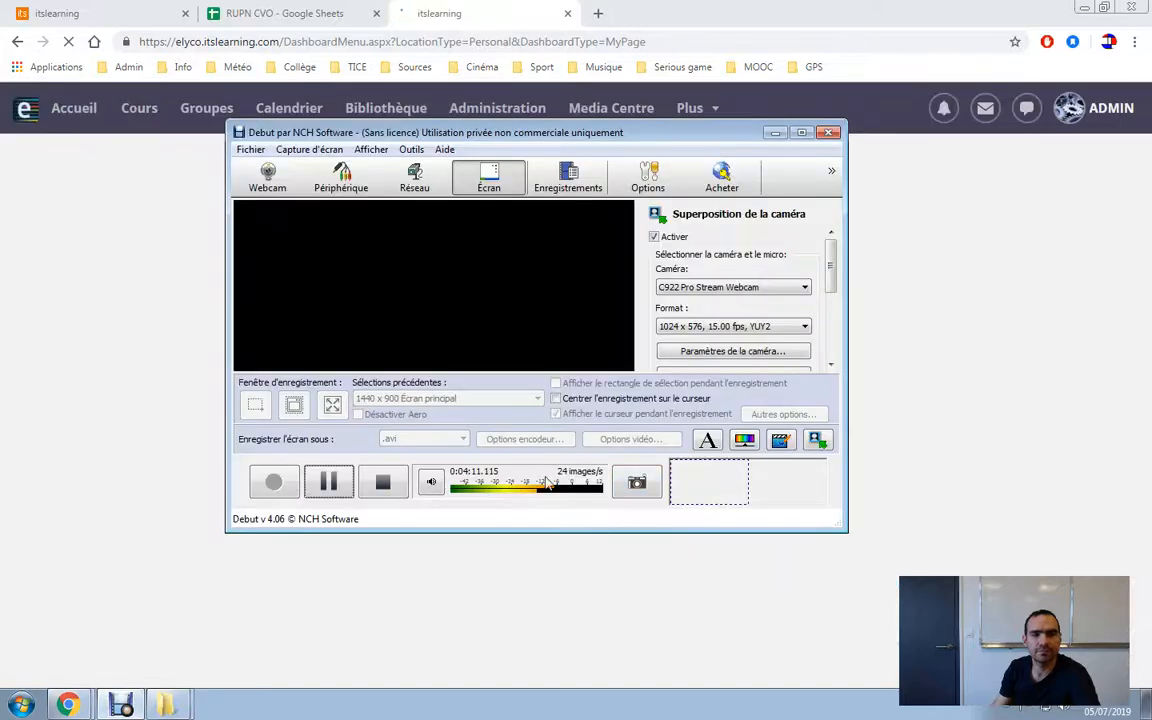